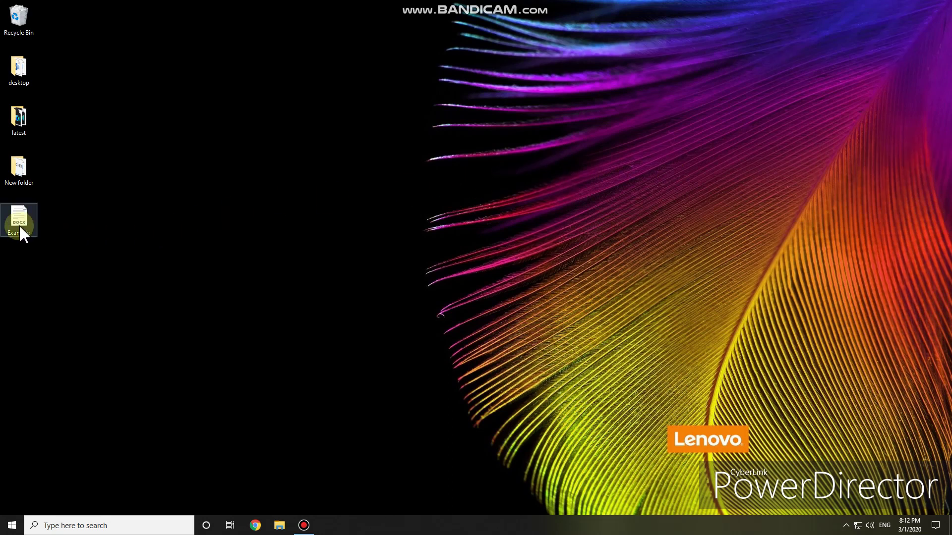
Step: Open the Example document from the desktop in Word through the app chooser and decline choosing Word's default file types
{"action": "right_click", "coordinate": [22, 222]}
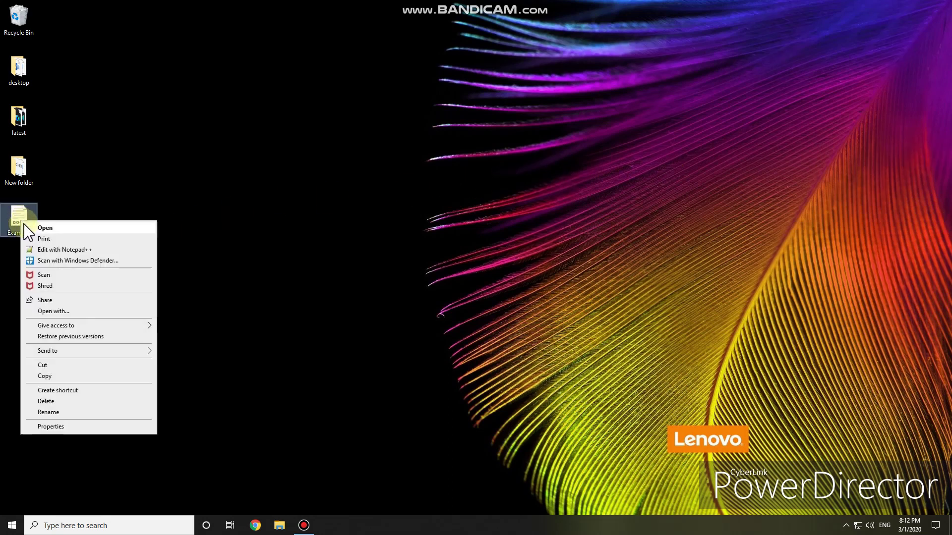
{"action": "left_click", "coordinate": [73, 311]}
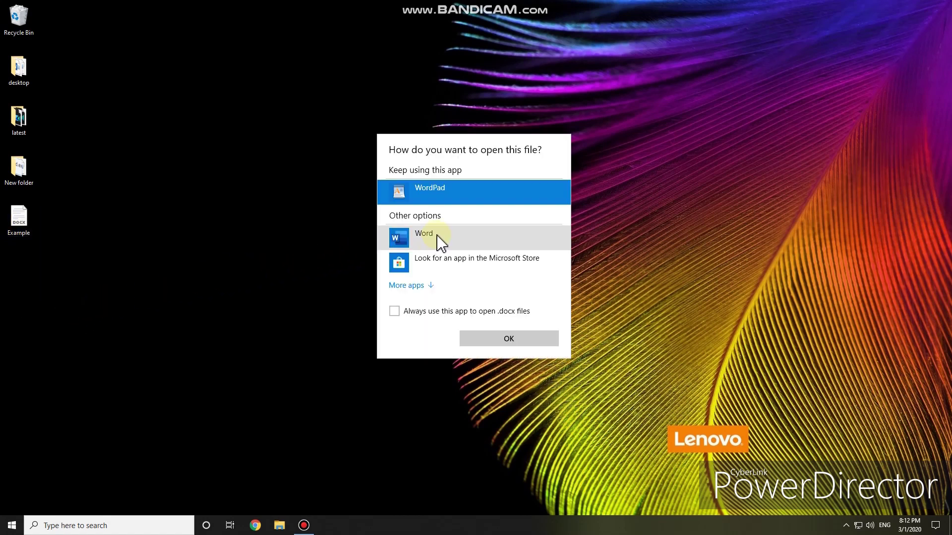
{"action": "left_click", "coordinate": [438, 242]}
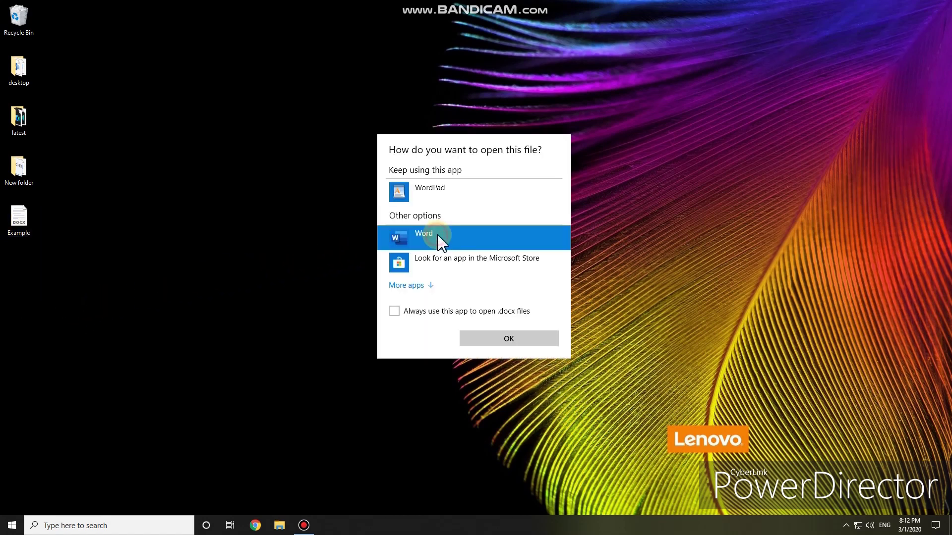
{"action": "left_click", "coordinate": [474, 340]}
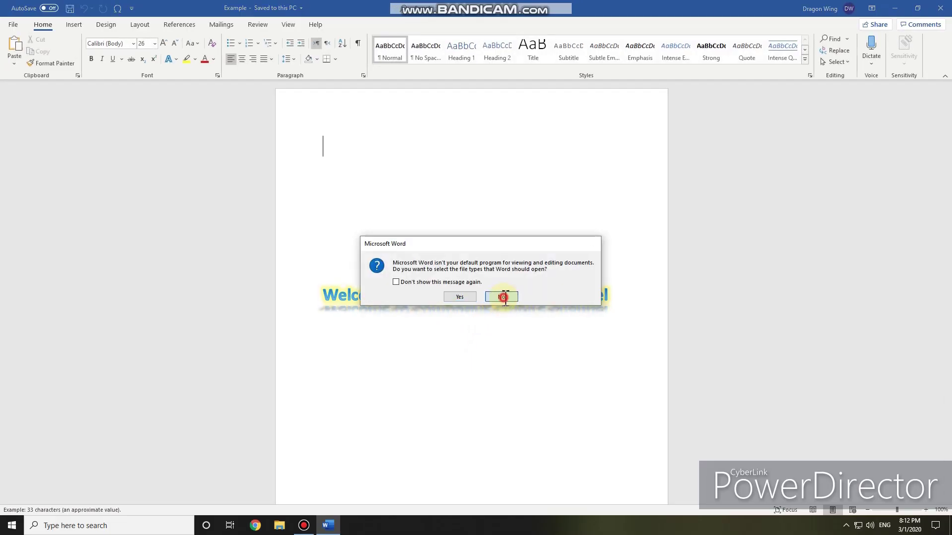
{"action": "left_click", "coordinate": [503, 296]}
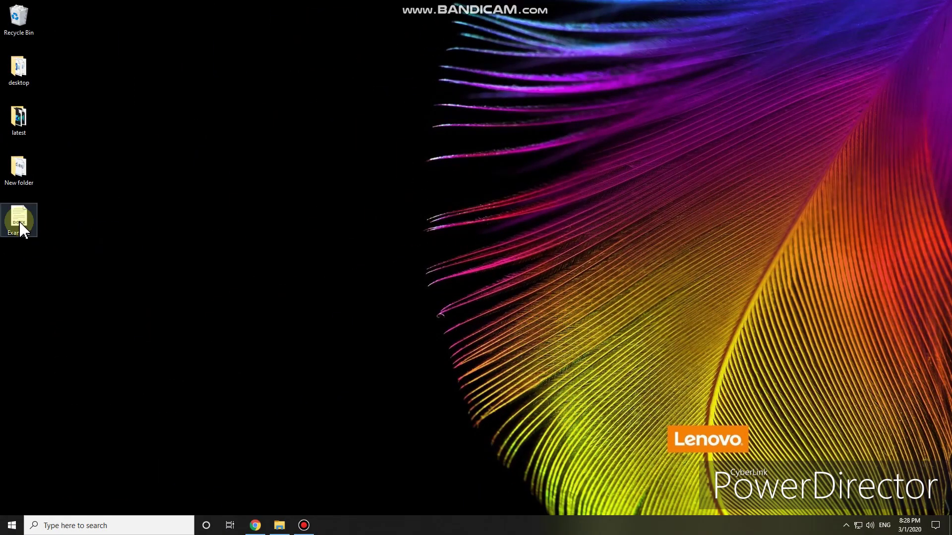
Step: Open the Example file with its default app, and check which commands its context menu offers
{"action": "double_click", "coordinate": [19, 227]}
{"action": "right_click", "coordinate": [20, 228]}
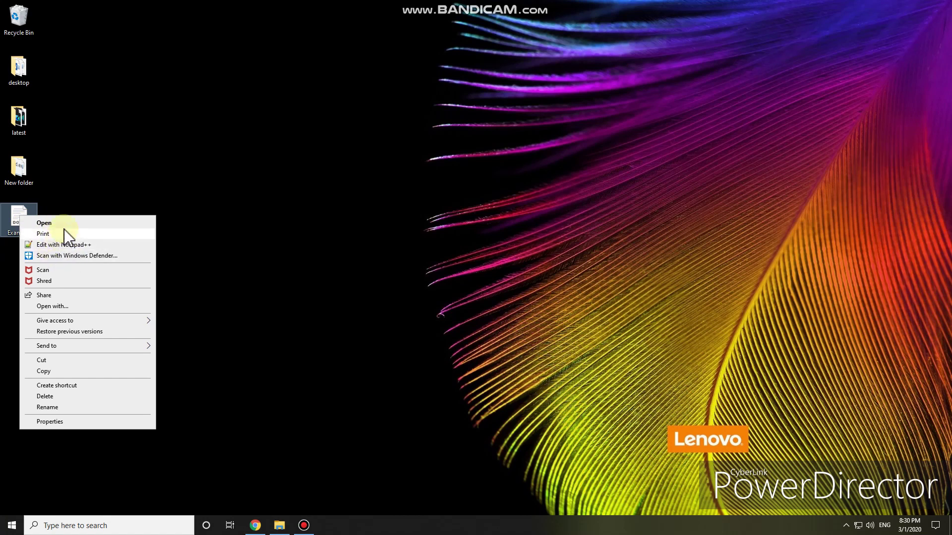
{"action": "left_click", "coordinate": [124, 194]}
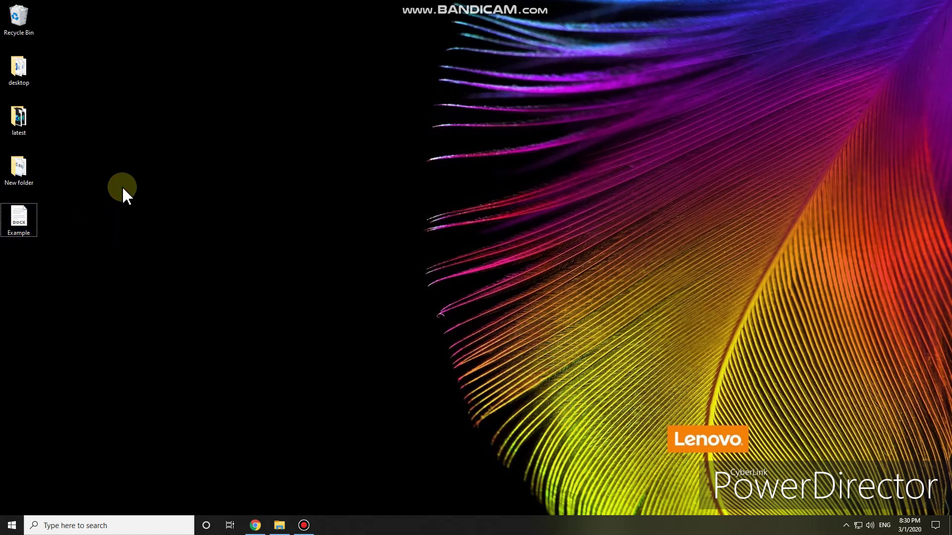
Step: Launch the Registry Editor with the regedit command and expand HKEY_CLASSES_ROOT\*
{"action": "key", "text": "super+r"}
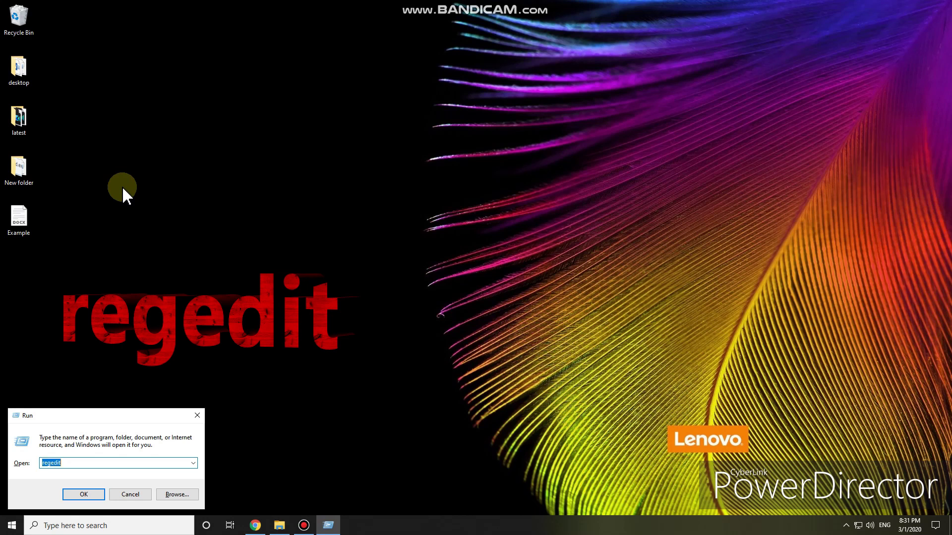
{"action": "key", "text": "Return"}
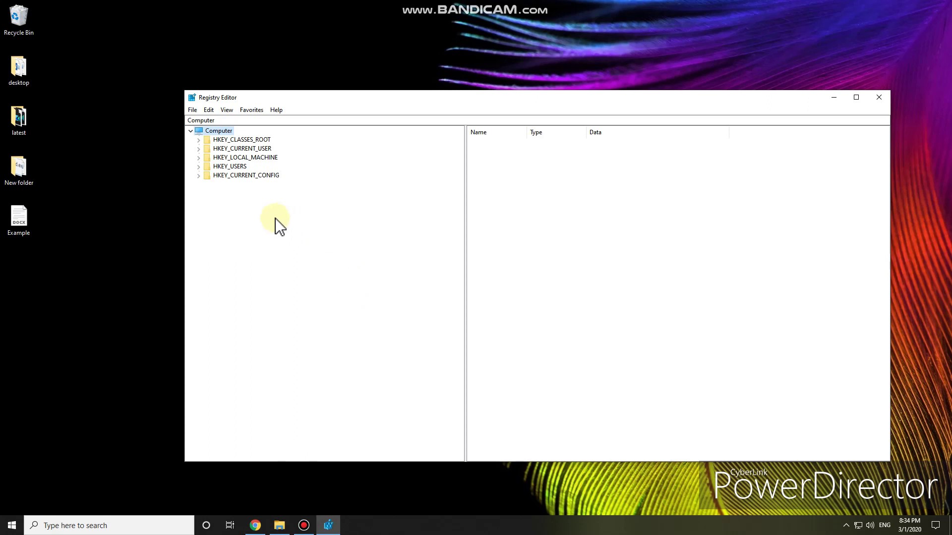
{"action": "left_click", "coordinate": [200, 140]}
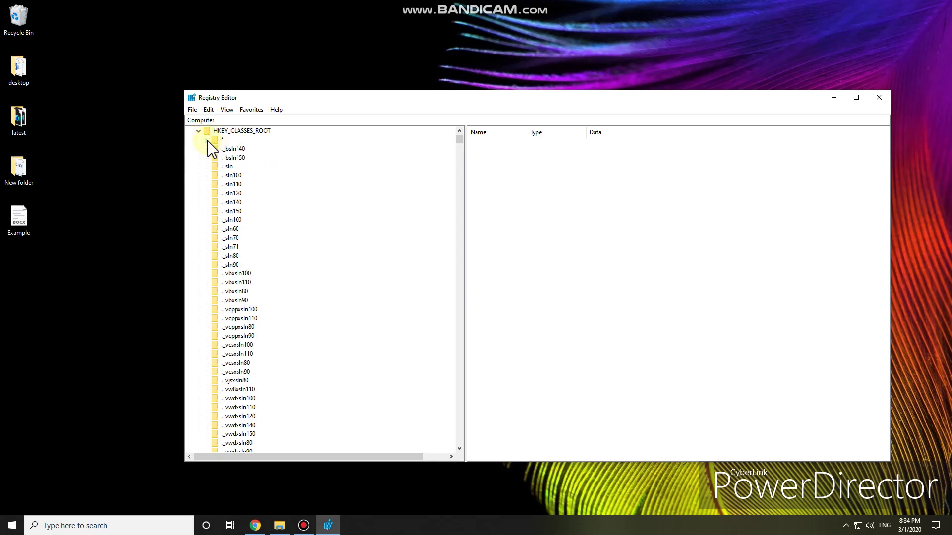
{"action": "left_click", "coordinate": [207, 140]}
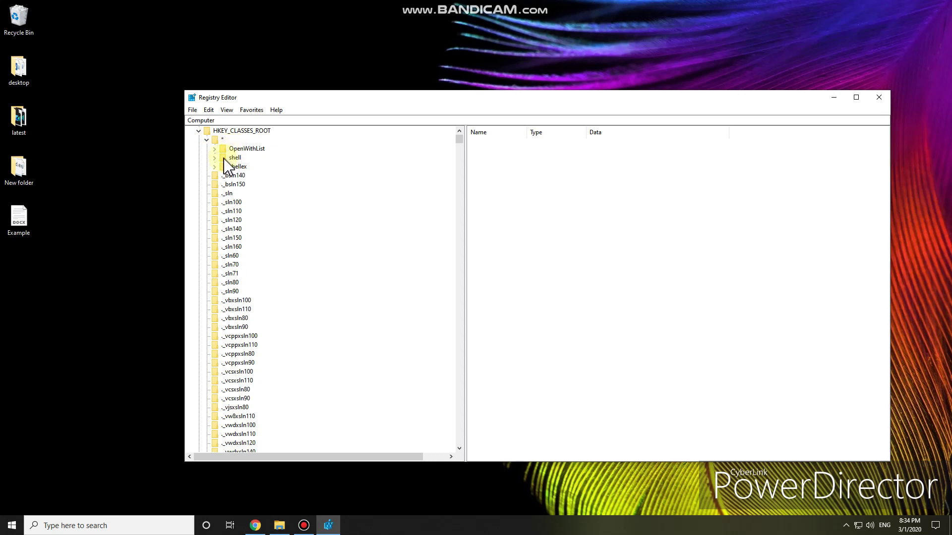
Step: Create a key named "open with word" under HKEY_CLASSES_ROOT\*\shell
{"action": "right_click", "coordinate": [225, 158]}
{"action": "mouse_move", "coordinate": [272, 183]}
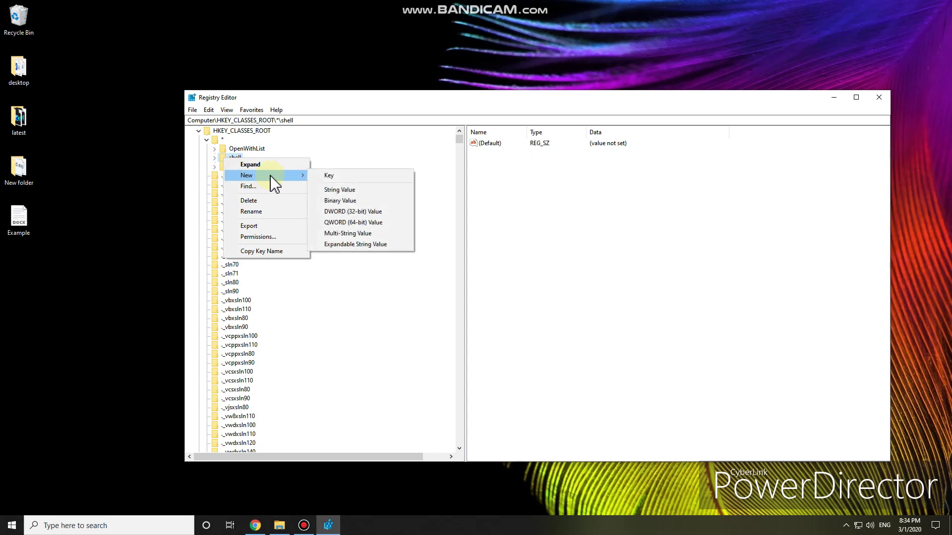
{"action": "left_click", "coordinate": [343, 178]}
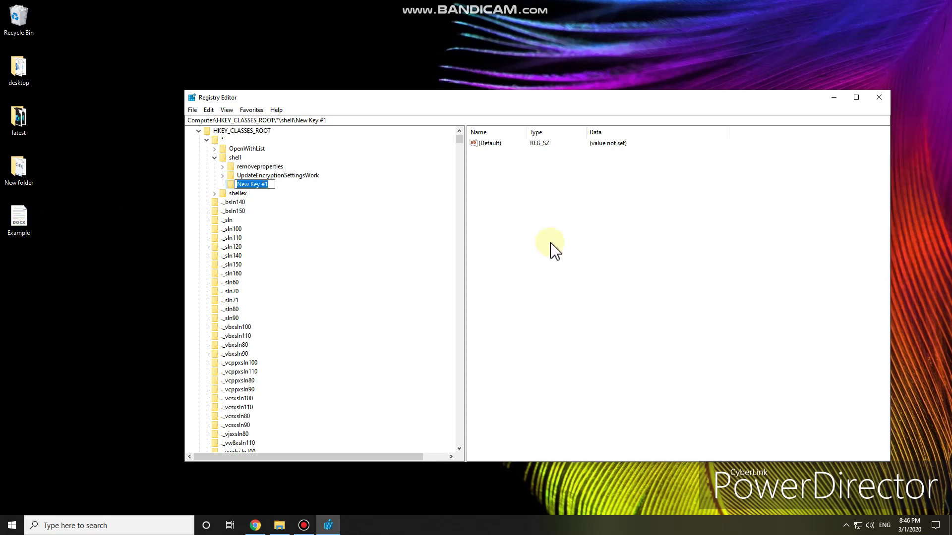
{"action": "type", "text": "open with word"}
{"action": "left_click", "coordinate": [601, 257]}
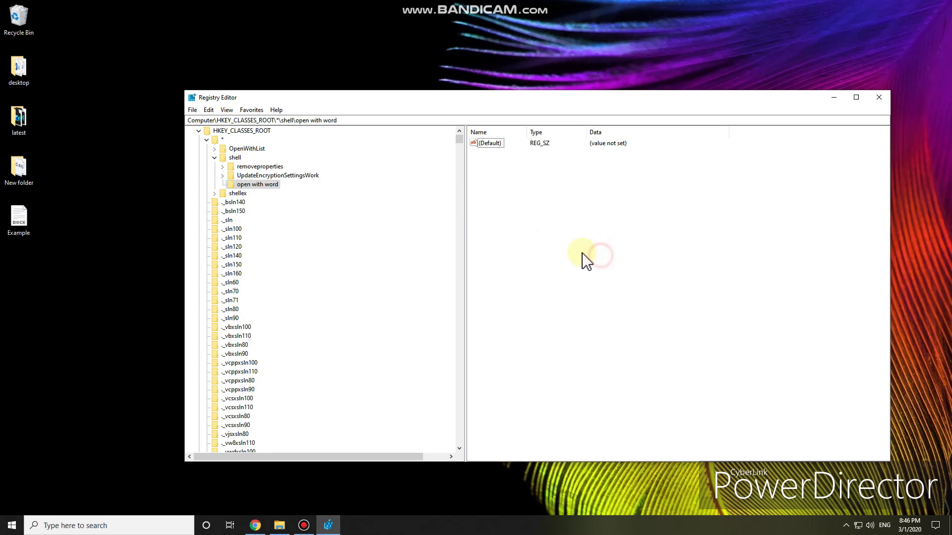
Step: Create a subkey named "command" inside the "open with word" key
{"action": "right_click", "coordinate": [255, 187]}
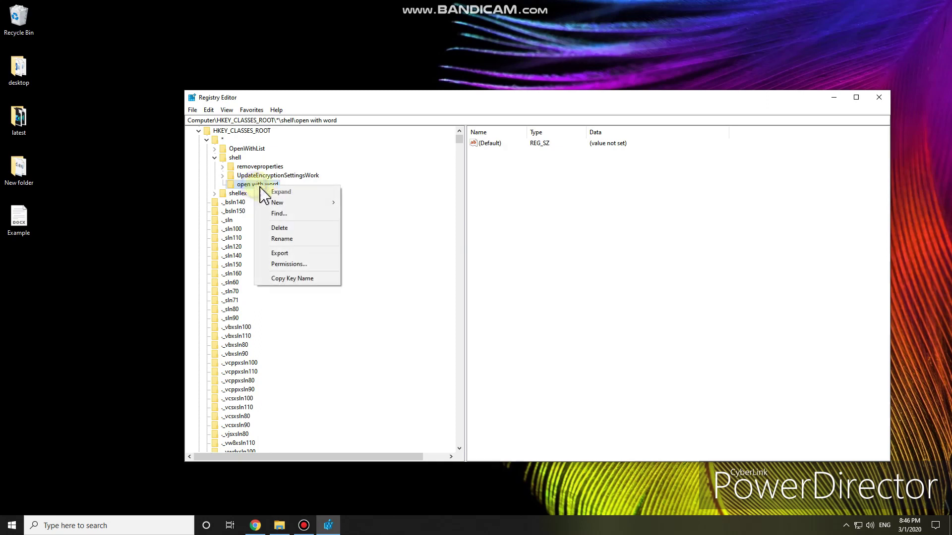
{"action": "mouse_move", "coordinate": [300, 203]}
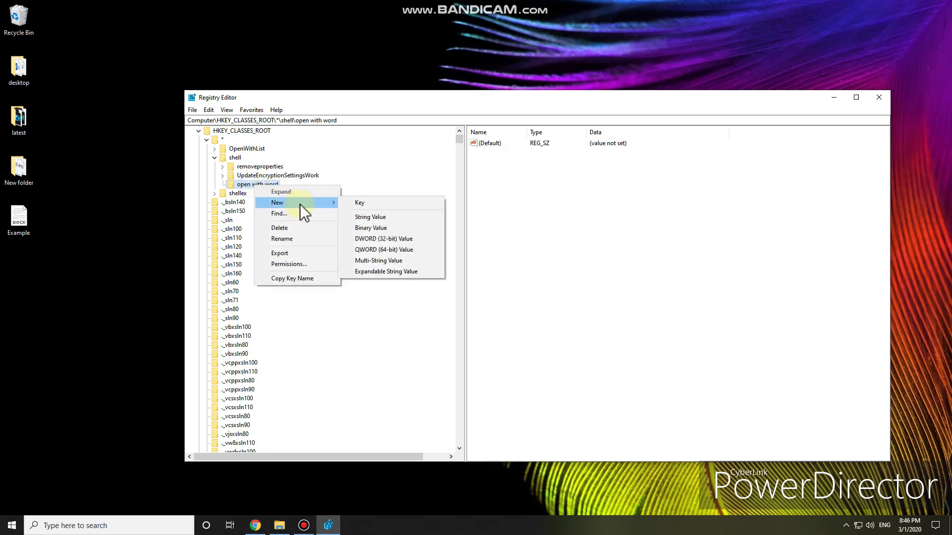
{"action": "left_click", "coordinate": [381, 204]}
{"action": "type", "text": "command"}
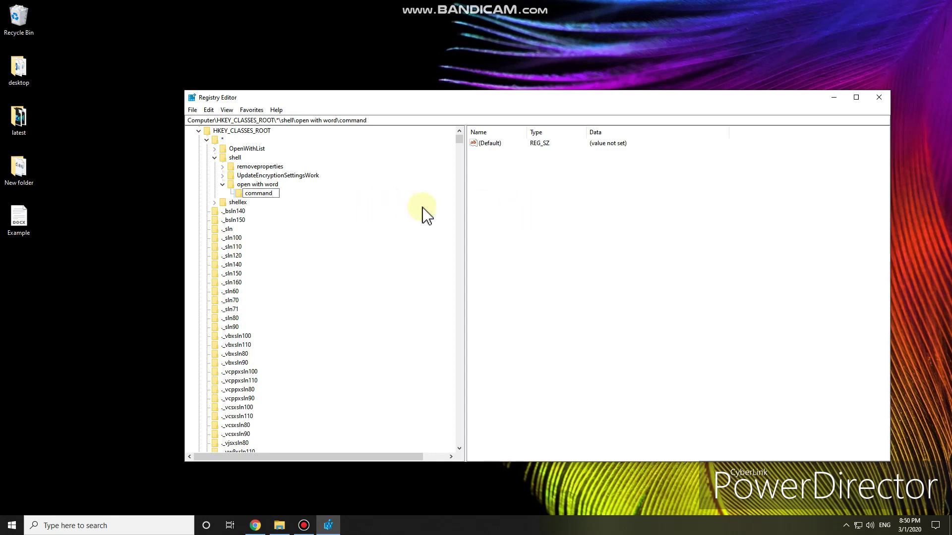
{"action": "left_click", "coordinate": [535, 207]}
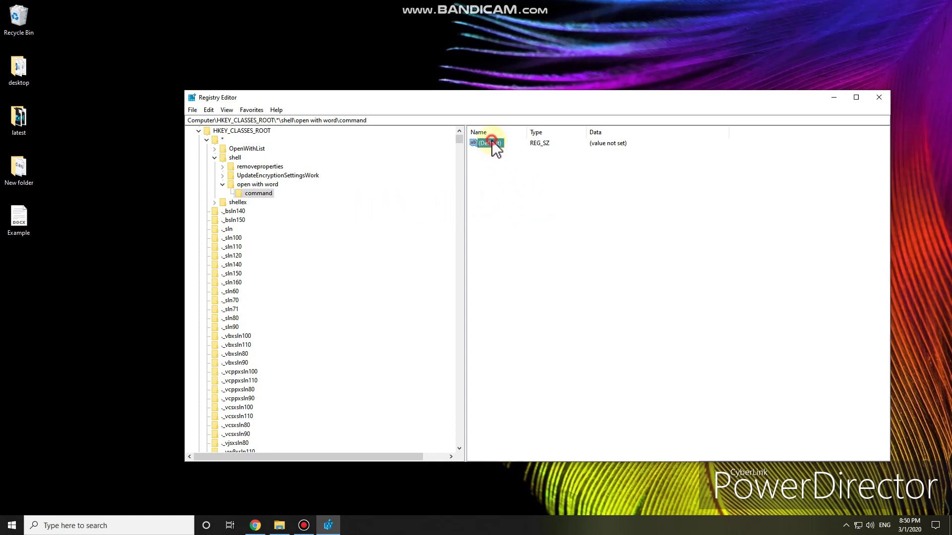
Step: Set the (Default) value data of the command key to "winword.exe %1"
{"action": "double_click", "coordinate": [489, 143]}
{"action": "left_click_drag", "start_coordinate": [335, 143], "coordinate": [634, 181]}
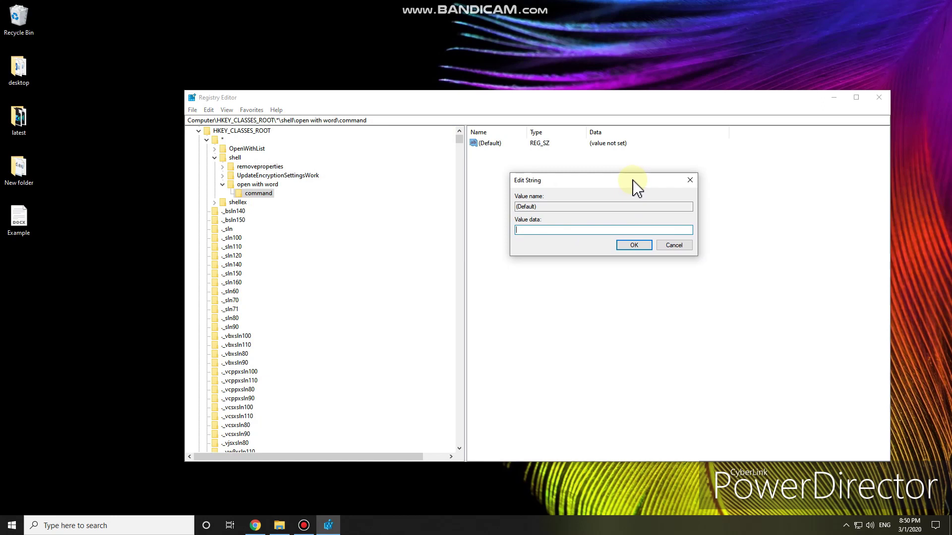
{"action": "type", "text": "winword.e"}
{"action": "type", "text": "%1"}
{"action": "key", "text": "Return"}
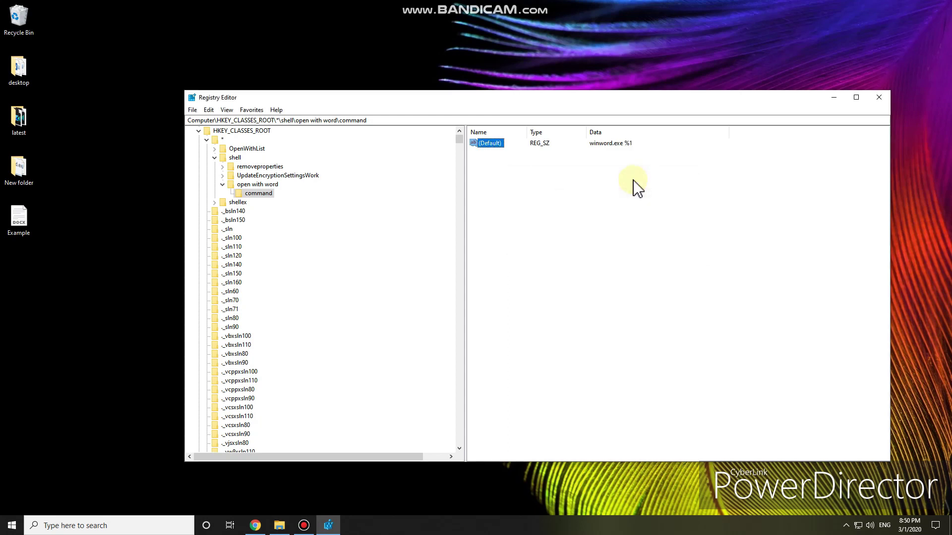
Step: Test the custom "open with word" command on the Example file, decline the default-program prompt and close Word
{"action": "right_click", "coordinate": [20, 220]}
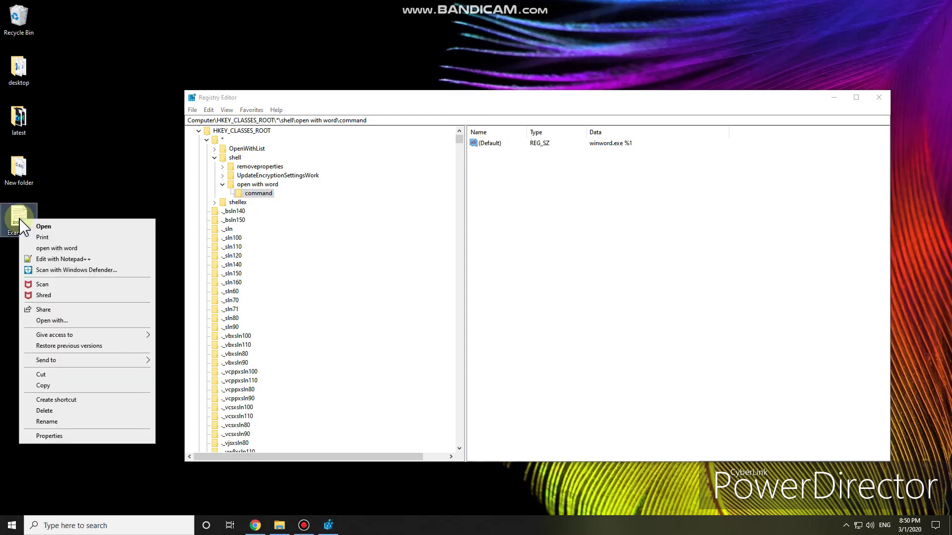
{"action": "left_click", "coordinate": [69, 249]}
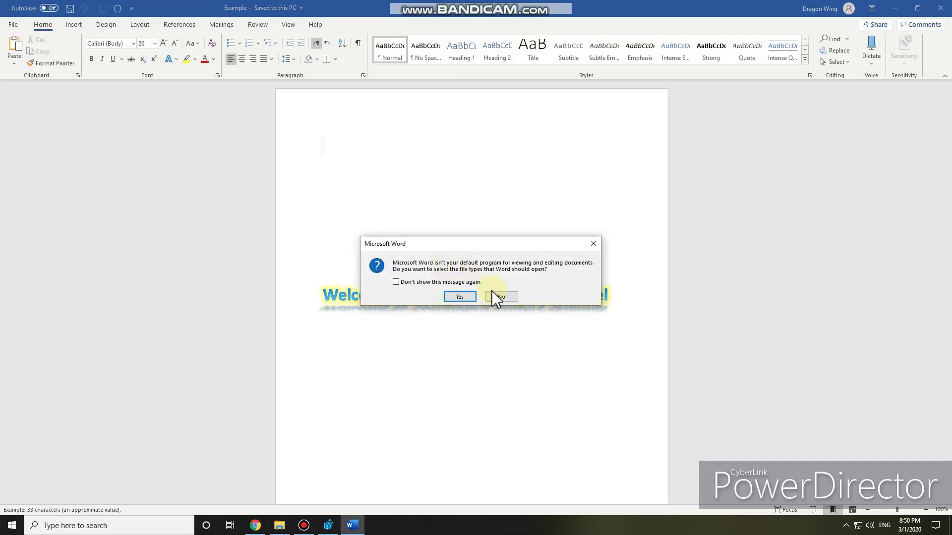
{"action": "left_click", "coordinate": [492, 293]}
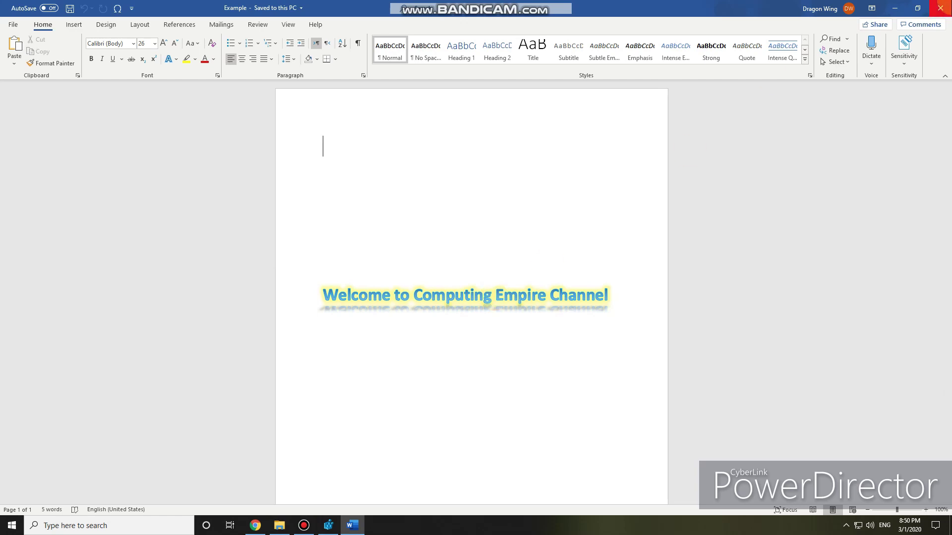
{"action": "left_click", "coordinate": [940, 8]}
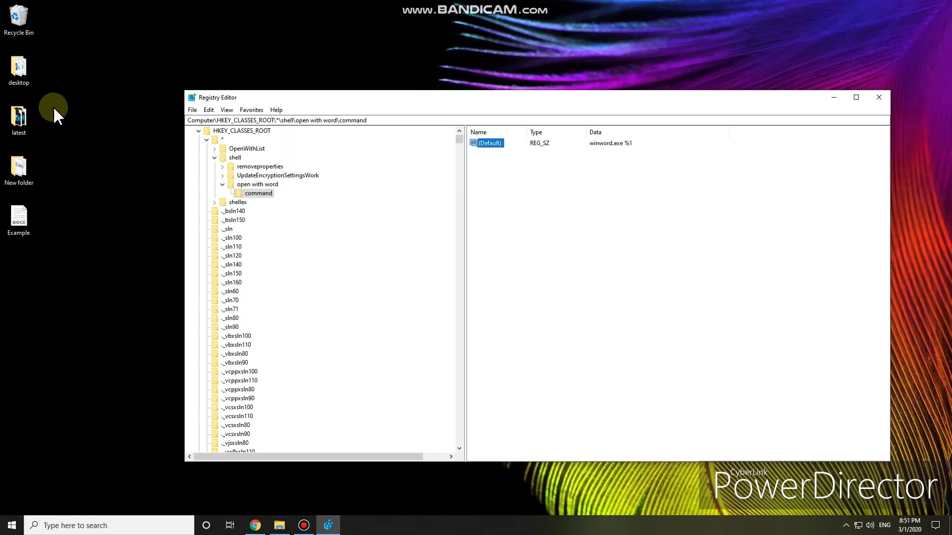
Step: Review the Example file's context menu and bring up its "Open with..." app chooser
{"action": "right_click", "coordinate": [14, 224]}
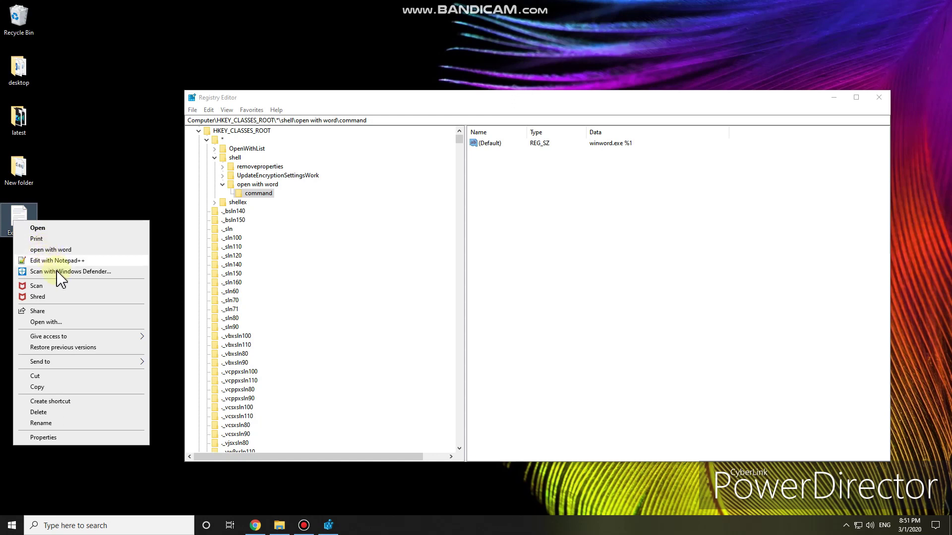
{"action": "left_click", "coordinate": [56, 326]}
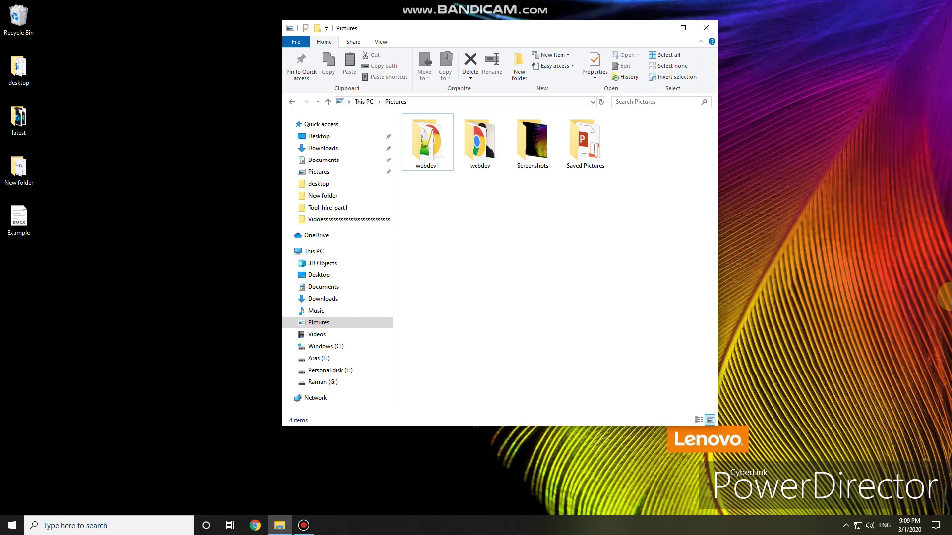
{"action": "left_click", "coordinate": [950, 297]}
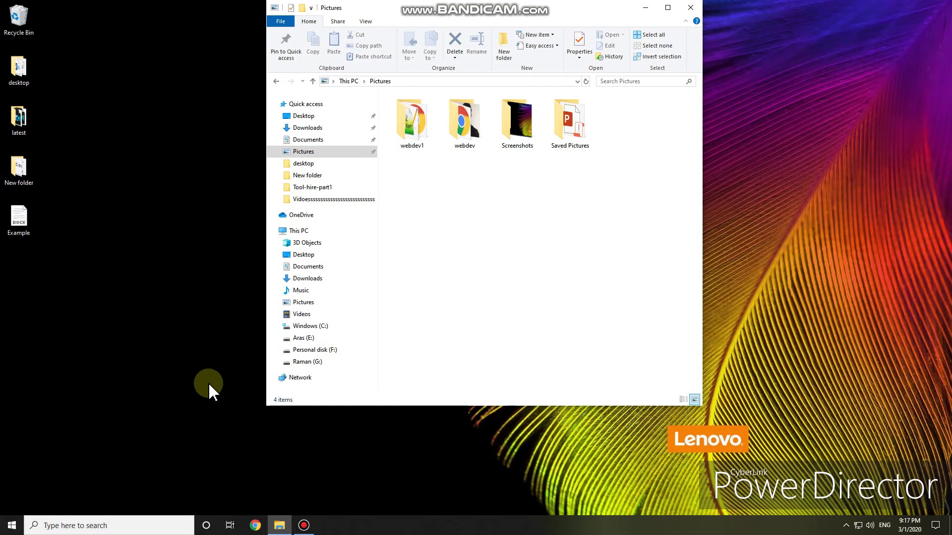
Step: Launch the Registry Editor again with the regedit command and expand HKEY_CURRENT_USER\Software
{"action": "key", "text": "super+r"}
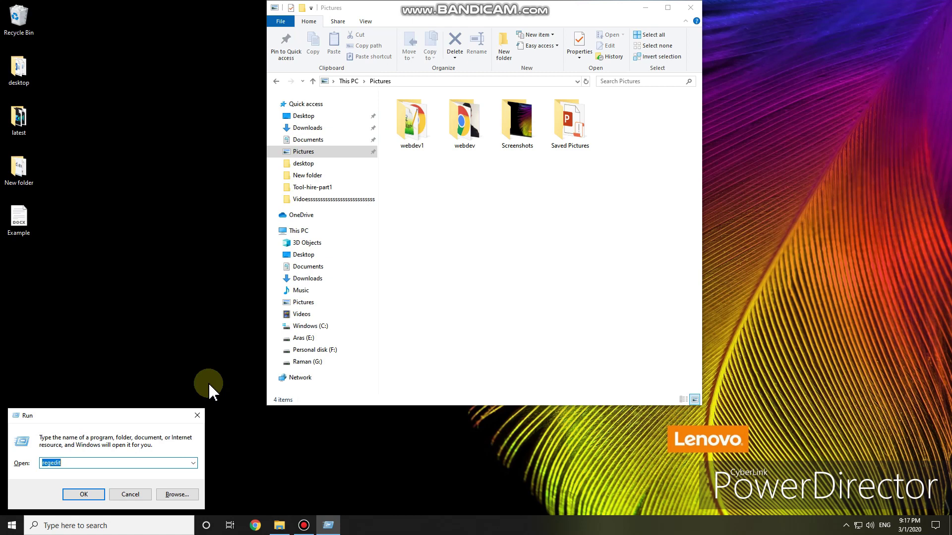
{"action": "key", "text": "Return"}
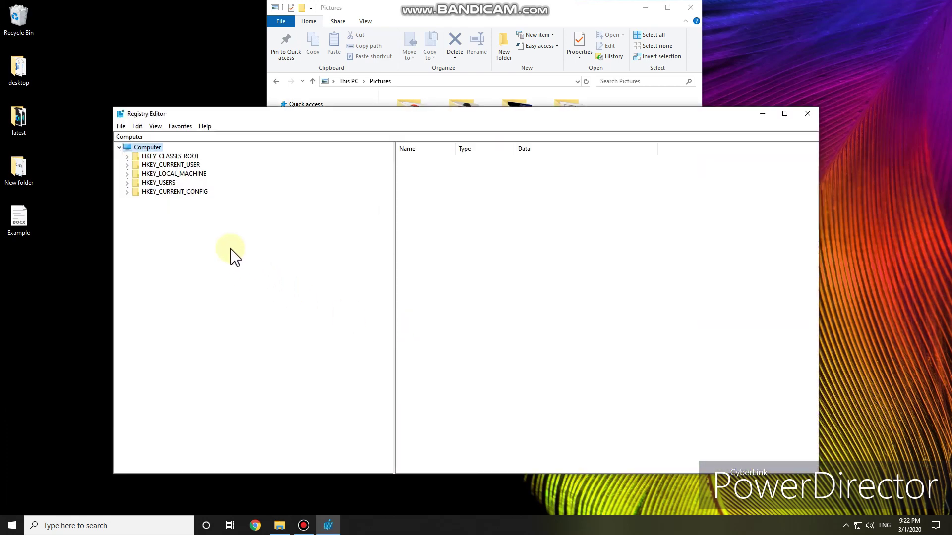
{"action": "left_click", "coordinate": [126, 165]}
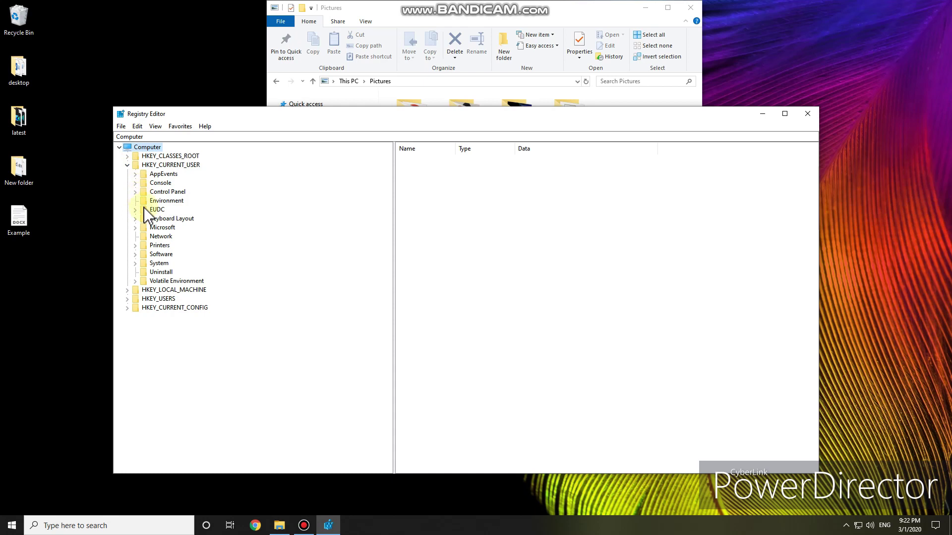
{"action": "left_click", "coordinate": [134, 254]}
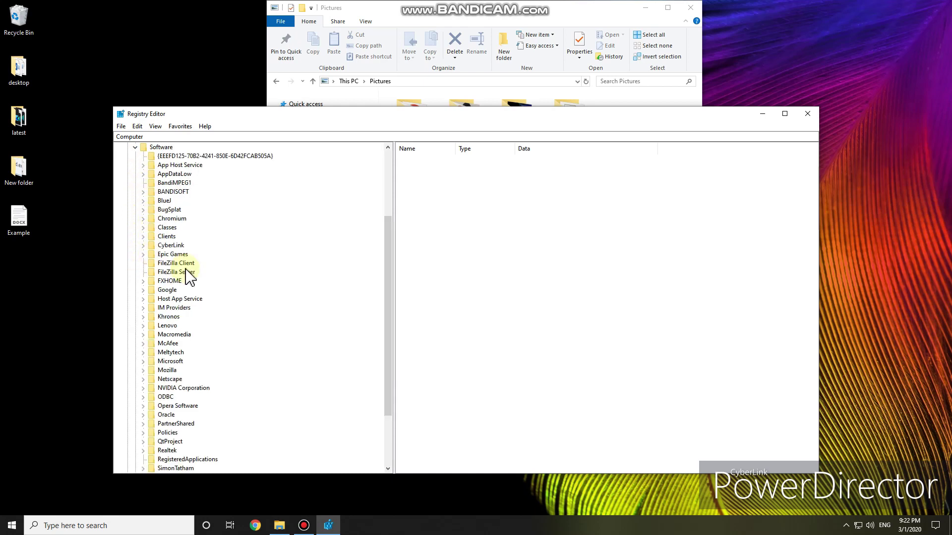
Step: Expand the Microsoft key under HKEY_CURRENT_USER\Software and the Windows key inside it
{"action": "scroll", "coordinate": [190, 278], "scroll_direction": "down", "scroll_amount": 3}
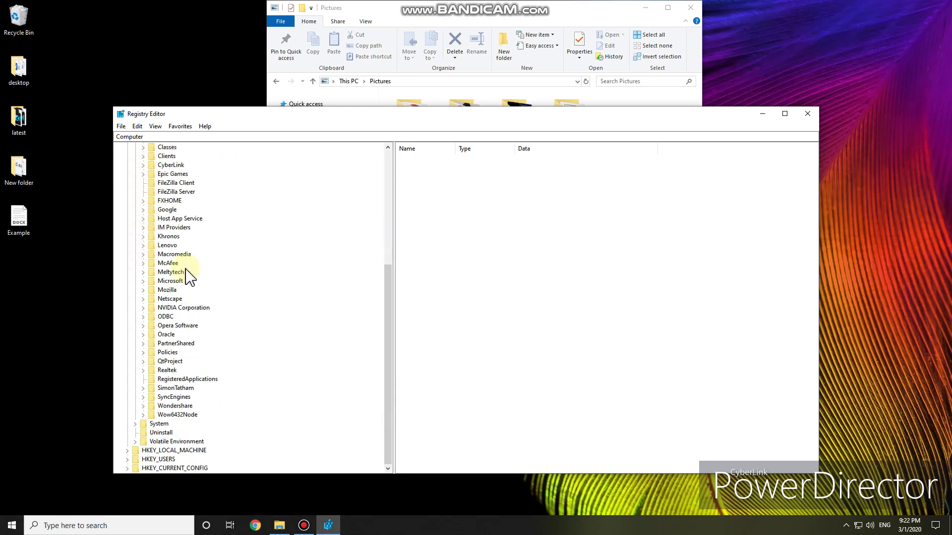
{"action": "left_click", "coordinate": [143, 281]}
{"action": "scroll", "coordinate": [169, 293], "scroll_direction": "down", "scroll_amount": 5}
{"action": "scroll", "coordinate": [195, 297], "scroll_direction": "down", "scroll_amount": 10}
{"action": "scroll", "coordinate": [195, 298], "scroll_direction": "down", "scroll_amount": 11}
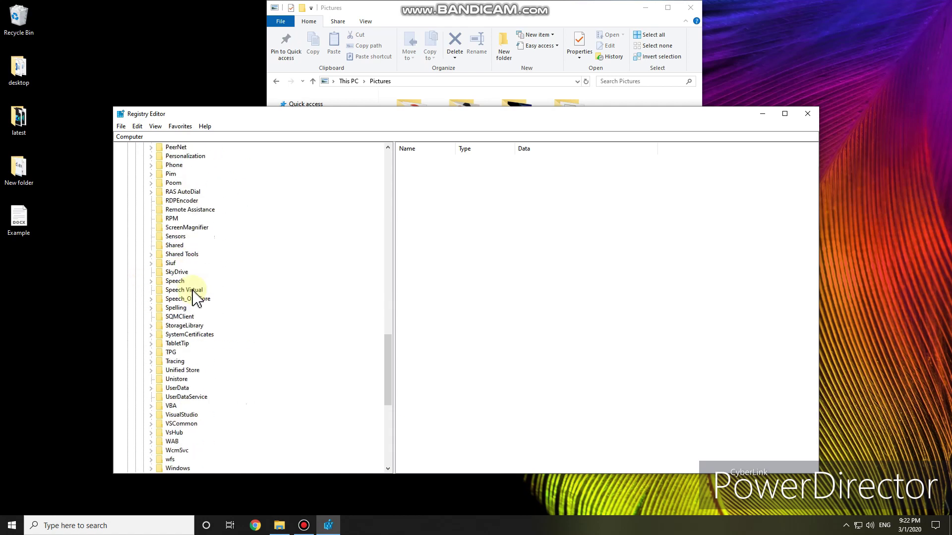
{"action": "left_click", "coordinate": [151, 335]}
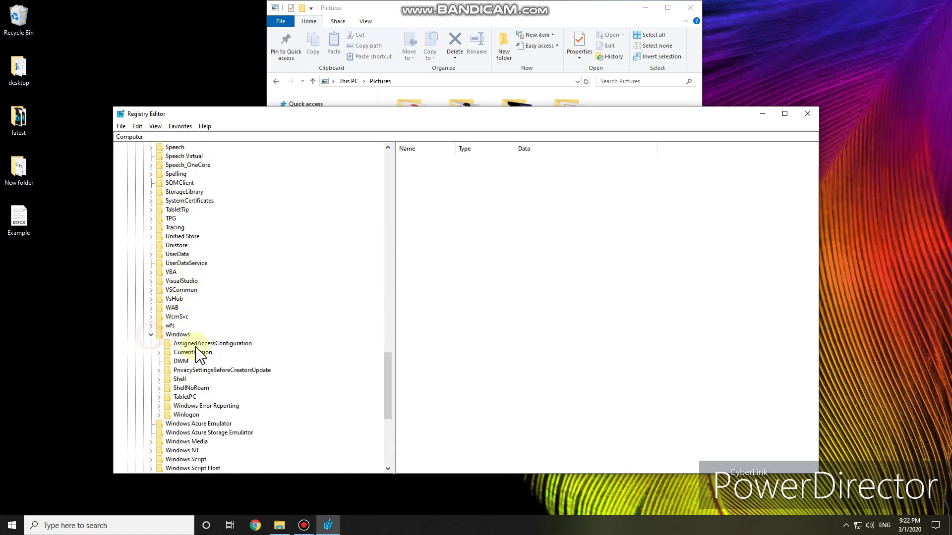
Step: Expand CurrentVersion and Themes under the Windows key and open the Personalize key
{"action": "scroll", "coordinate": [199, 357], "scroll_direction": "down", "scroll_amount": 3}
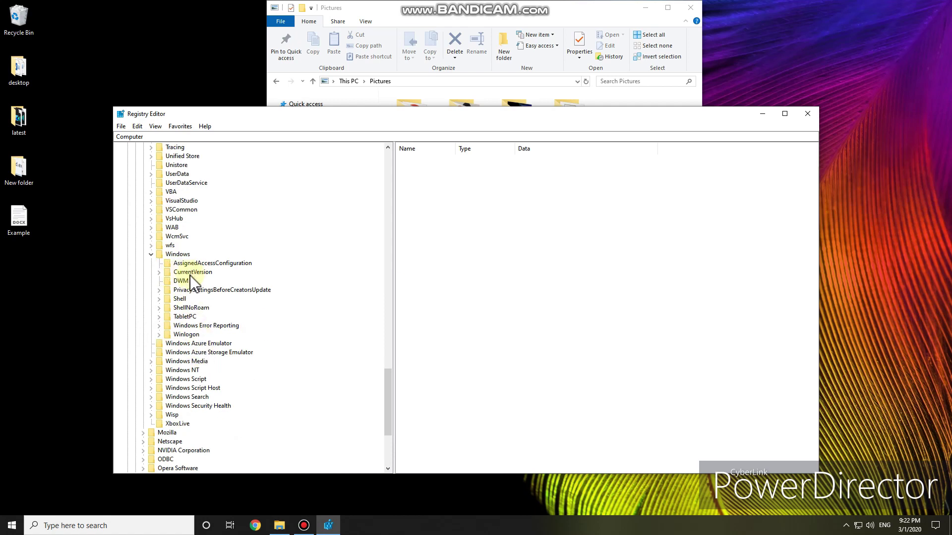
{"action": "left_click", "coordinate": [159, 273]}
{"action": "scroll", "coordinate": [227, 290], "scroll_direction": "down", "scroll_amount": 10}
{"action": "scroll", "coordinate": [218, 292], "scroll_direction": "down", "scroll_amount": 7}
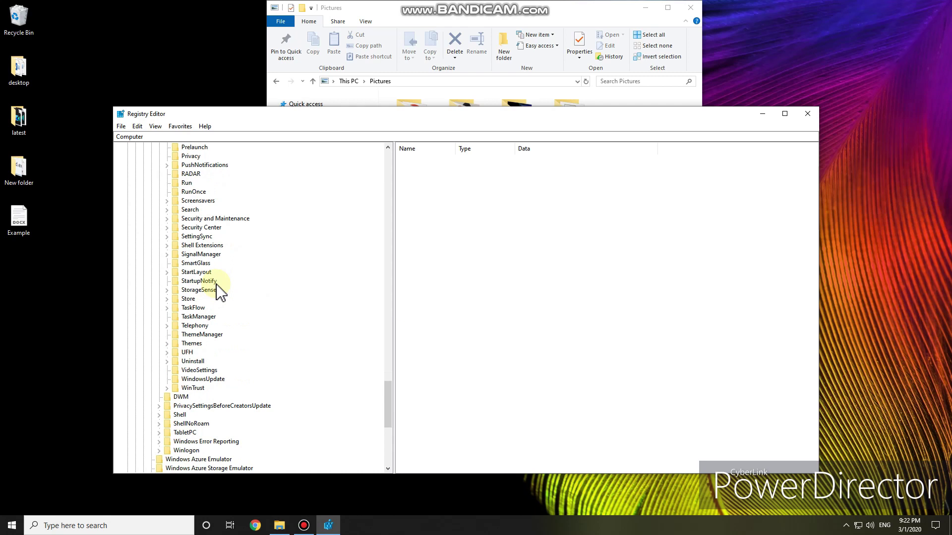
{"action": "left_click", "coordinate": [167, 290]}
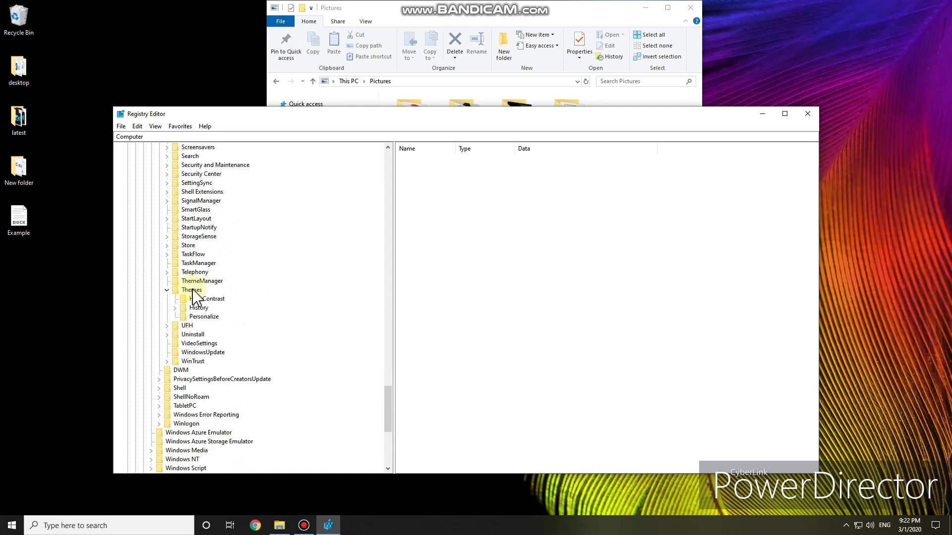
{"action": "left_click", "coordinate": [204, 317]}
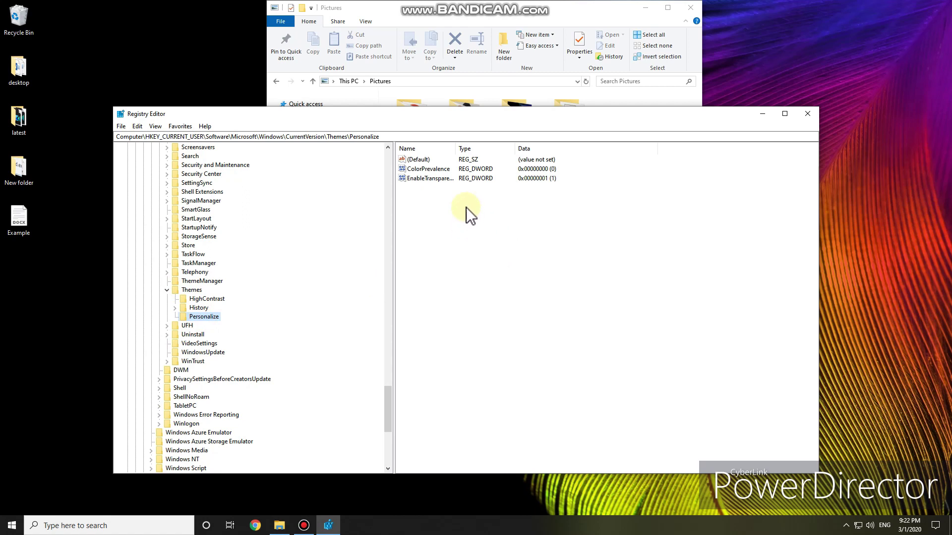
Step: Create a DWORD (32-bit) value named AppsUseLightTheme in the Personalize key and check the theme of the Pictures window
{"action": "left_click", "coordinate": [470, 228]}
{"action": "right_click", "coordinate": [470, 227]}
{"action": "mouse_move", "coordinate": [491, 234]}
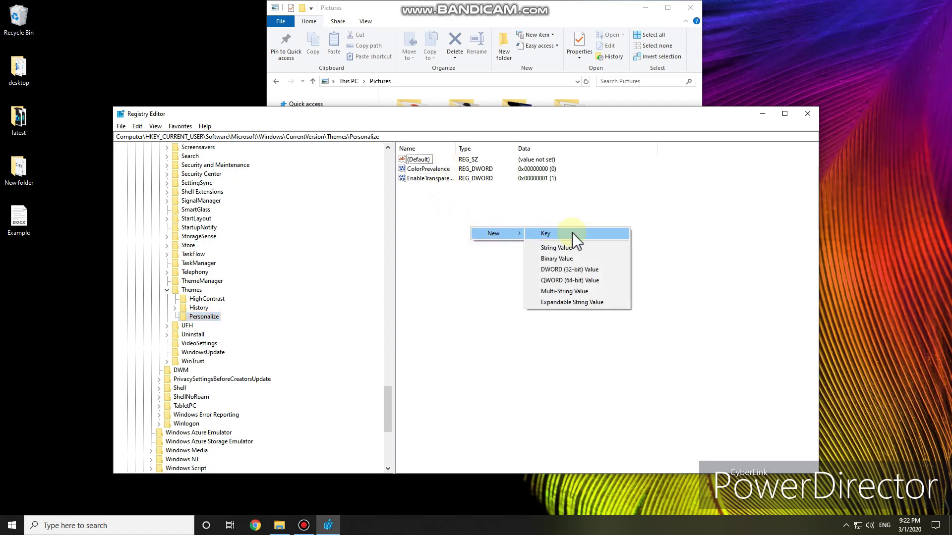
{"action": "left_click", "coordinate": [561, 271]}
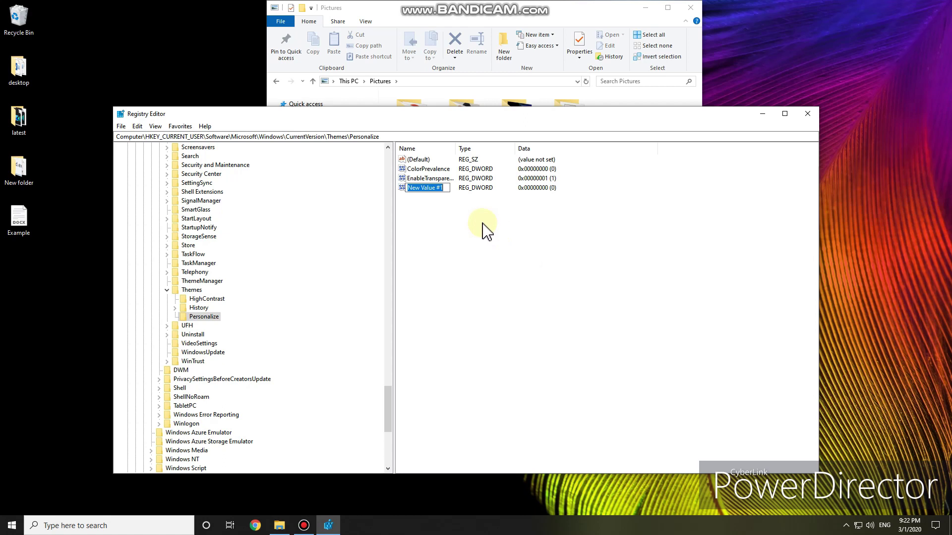
{"action": "type", "text": "AppsUseLightTheme"}
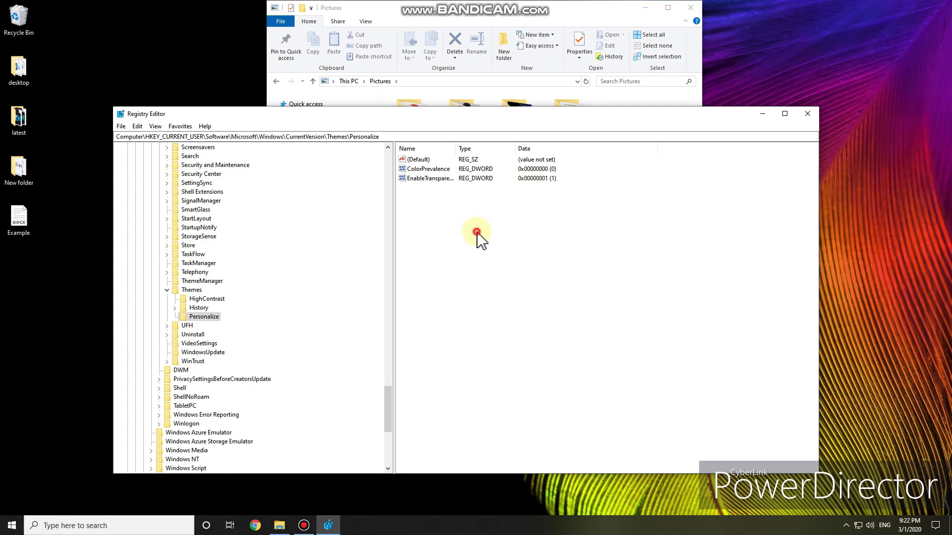
{"action": "key", "text": "Return"}
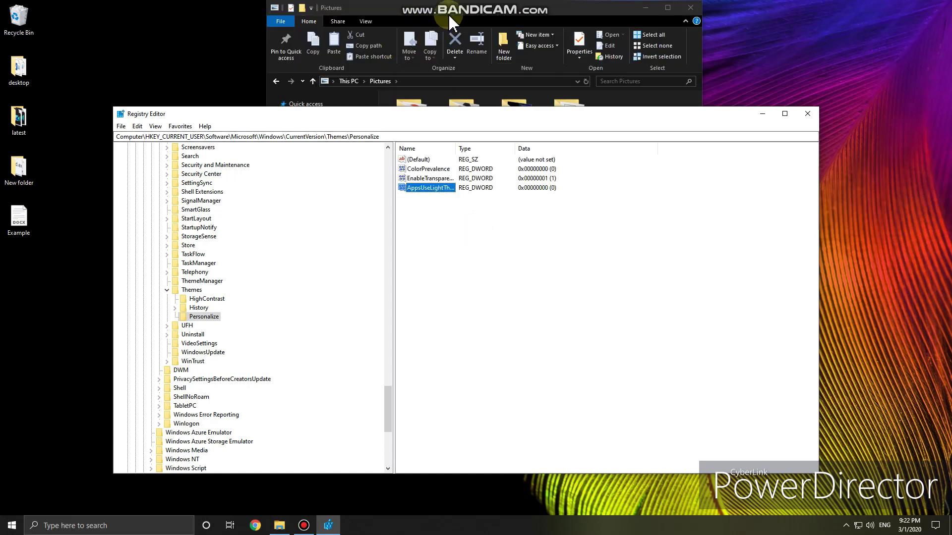
{"action": "left_click", "coordinate": [450, 14]}
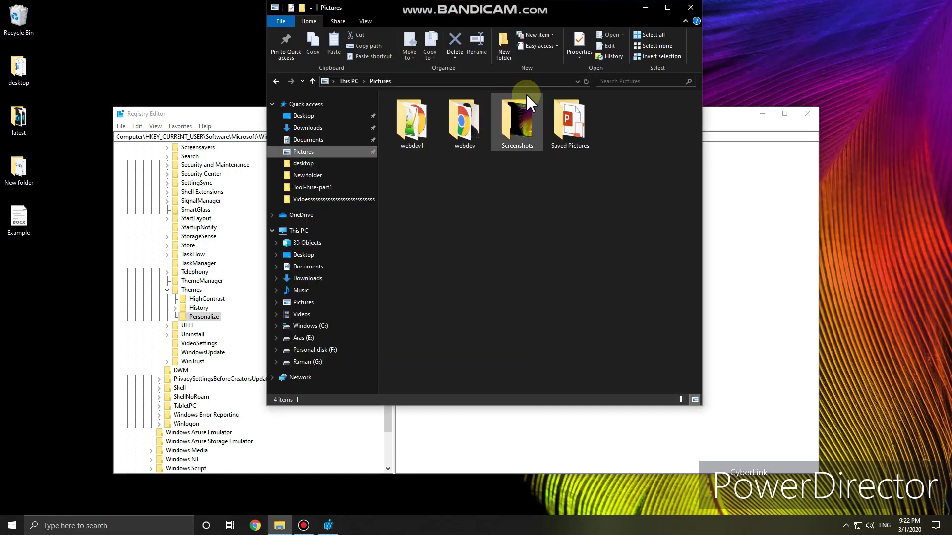
{"action": "left_click", "coordinate": [644, 8]}
Step: Set the value data of AppsUseLightTheme to 1
{"action": "left_click", "coordinate": [430, 189]}
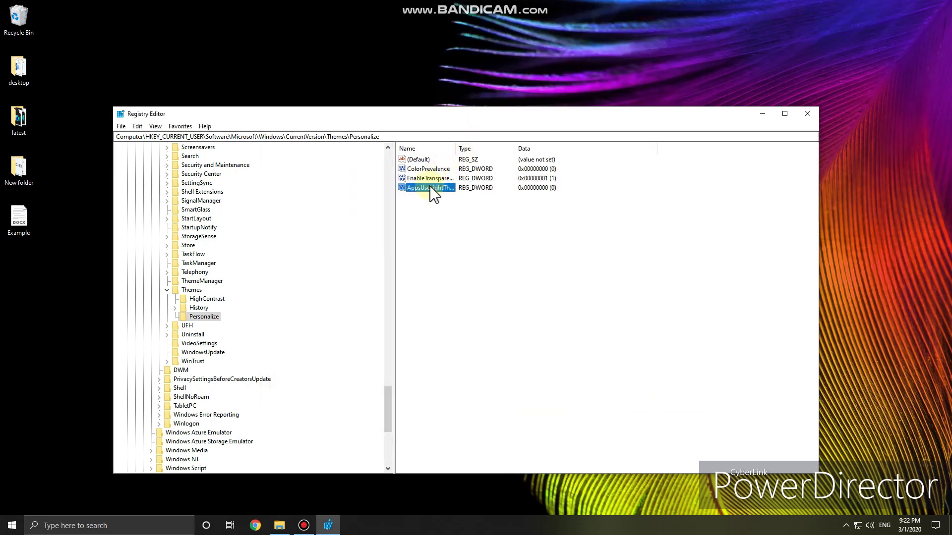
{"action": "right_click", "coordinate": [429, 189]}
{"action": "left_click", "coordinate": [453, 196]}
{"action": "type", "text": "1"}
{"action": "left_click", "coordinate": [239, 237]}
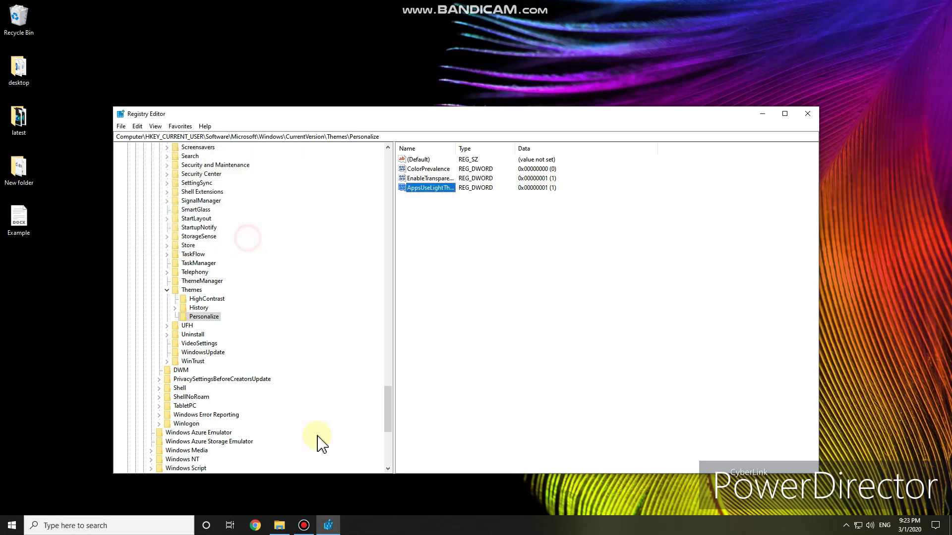
Step: Switch to File Explorer and check the Pictures window's theme again
{"action": "left_click", "coordinate": [278, 527]}
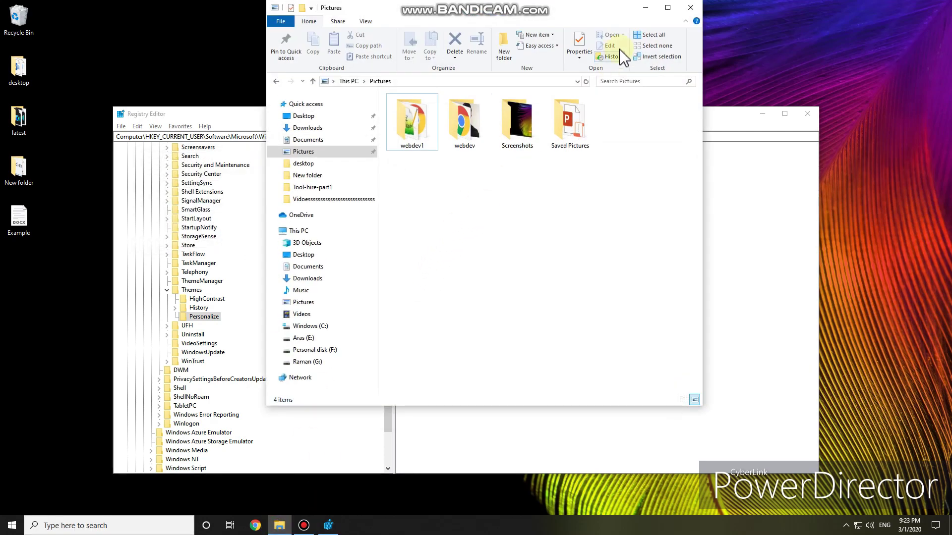
{"action": "left_click", "coordinate": [646, 8]}
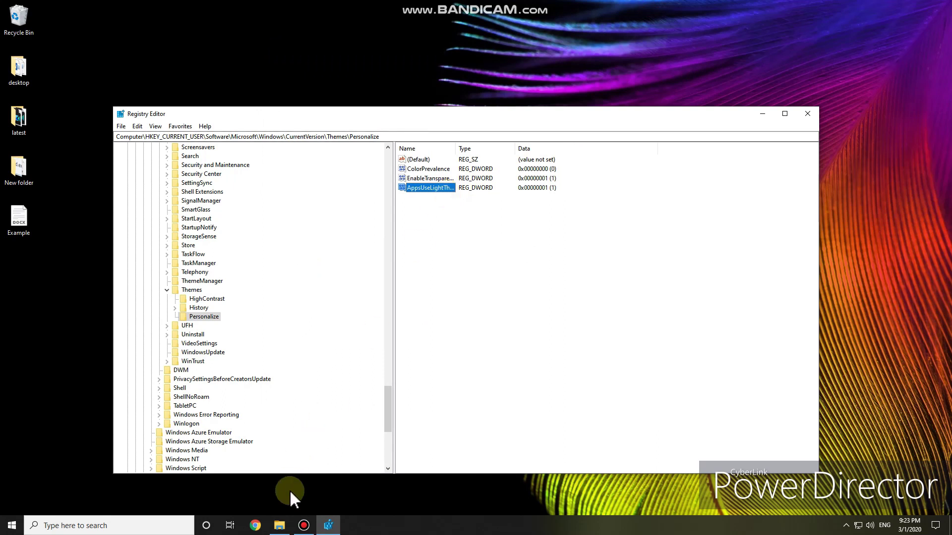
{"action": "left_click", "coordinate": [279, 526]}
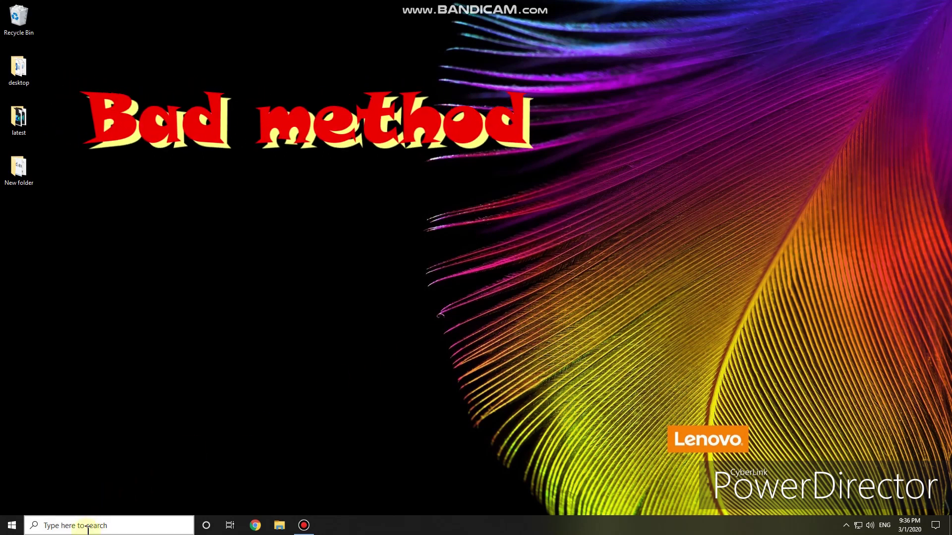
Step: Search Windows for "visual" and launch Visual Studio 2019
{"action": "left_click", "coordinate": [86, 529]}
{"action": "type", "text": "v"}
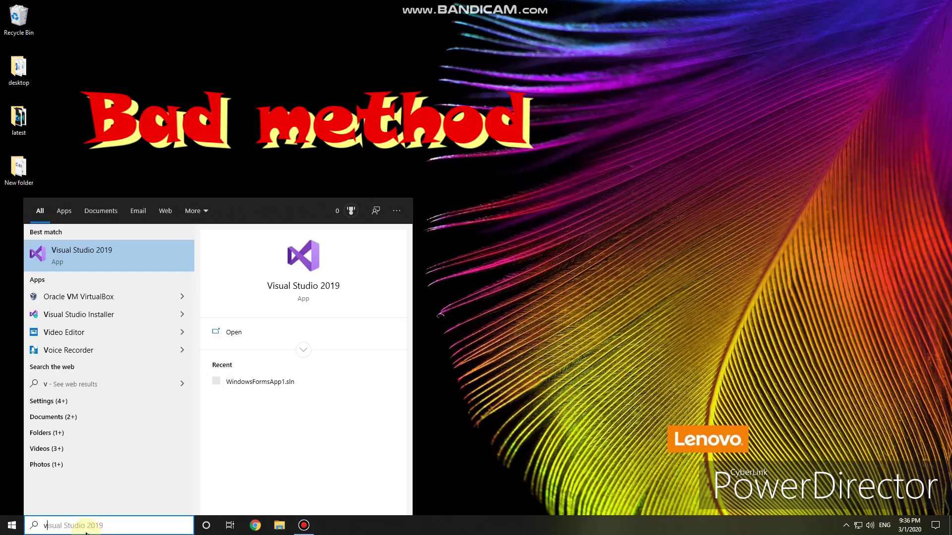
{"action": "type", "text": "isua"}
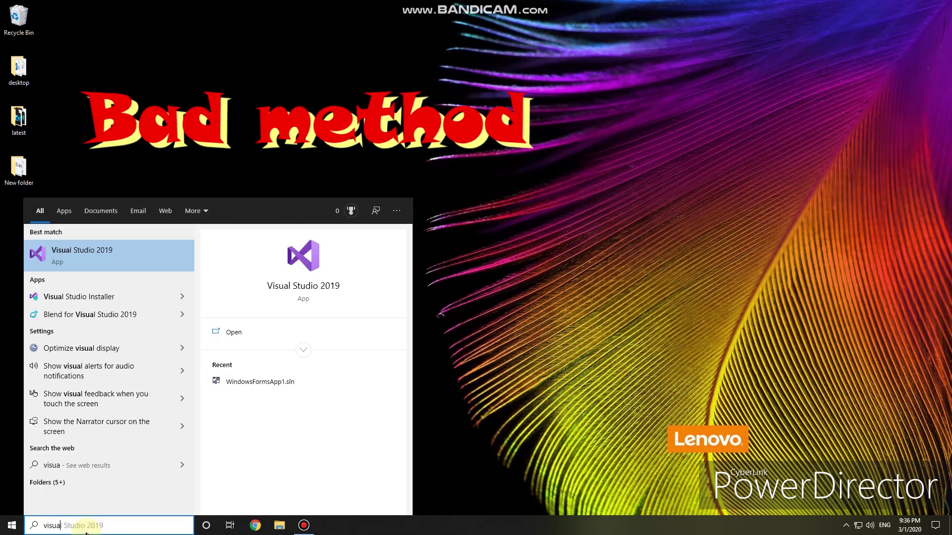
{"action": "type", "text": "l"}
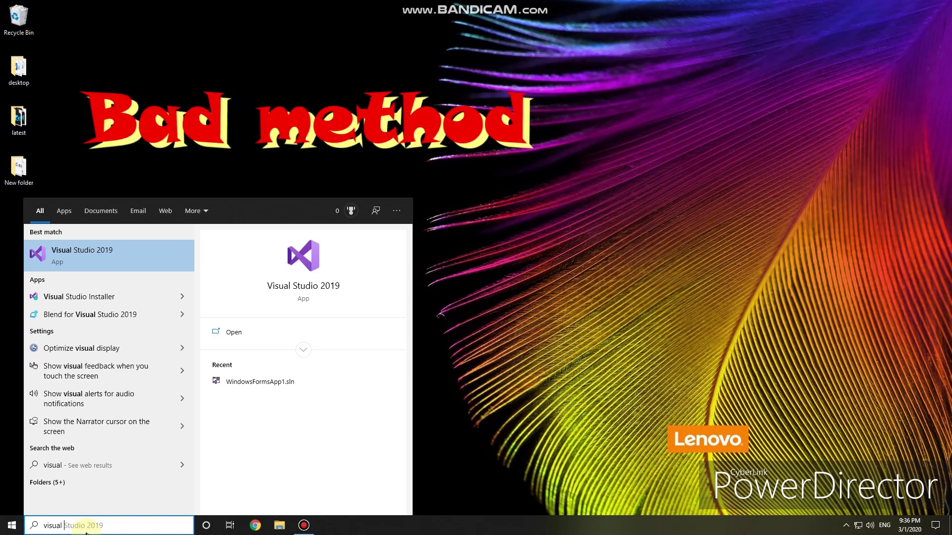
{"action": "left_click", "coordinate": [106, 259]}
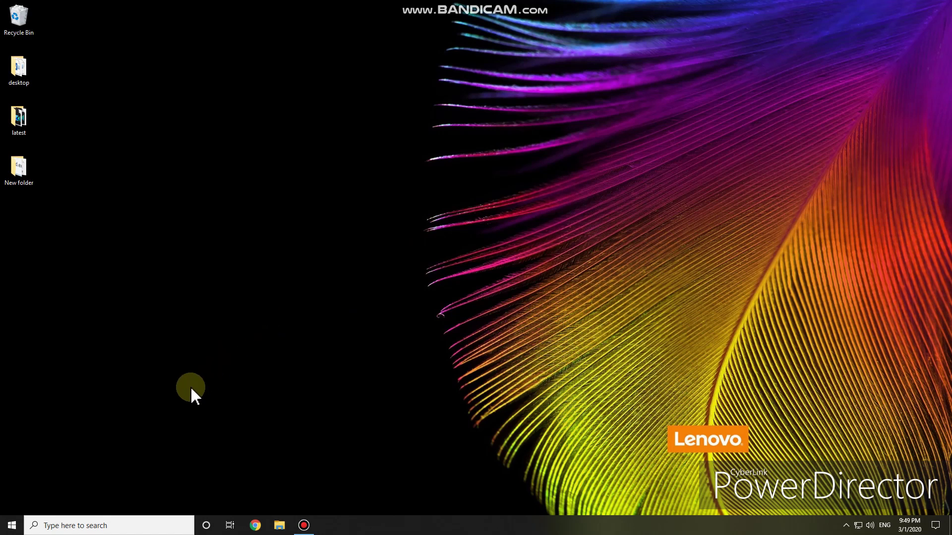
Step: Launch the Registry Editor with the regedit command and expand HKEY_CLASSES_ROOT\Directory\Background\shell
{"action": "key", "text": "super+r"}
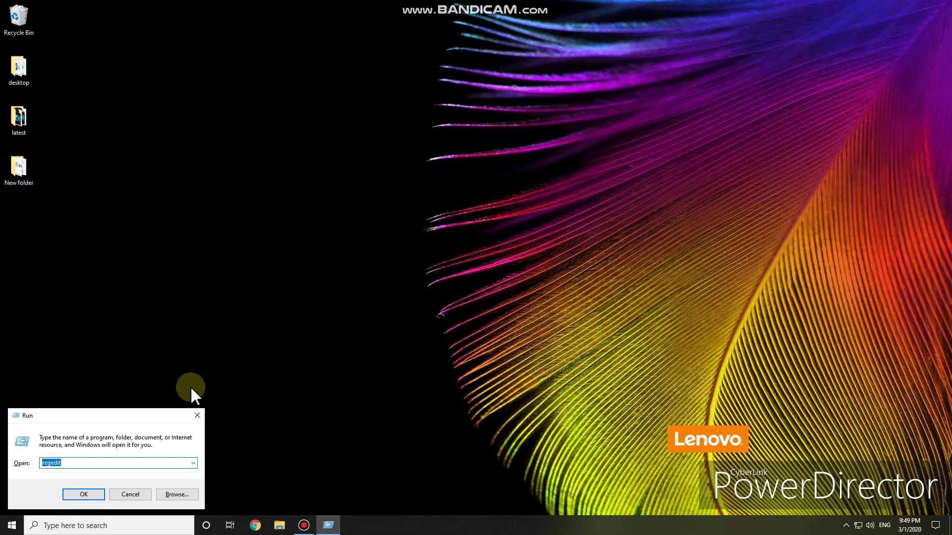
{"action": "key", "text": "Return"}
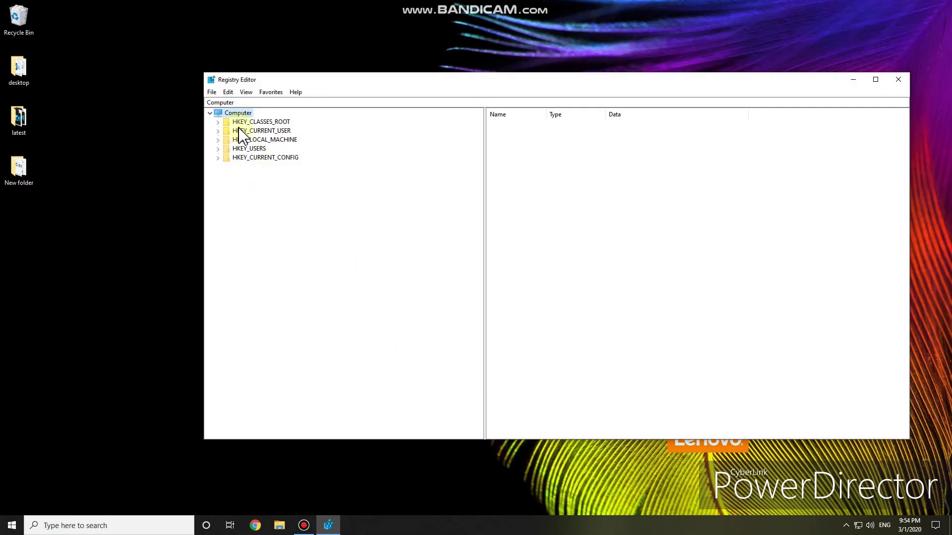
{"action": "left_click", "coordinate": [218, 122]}
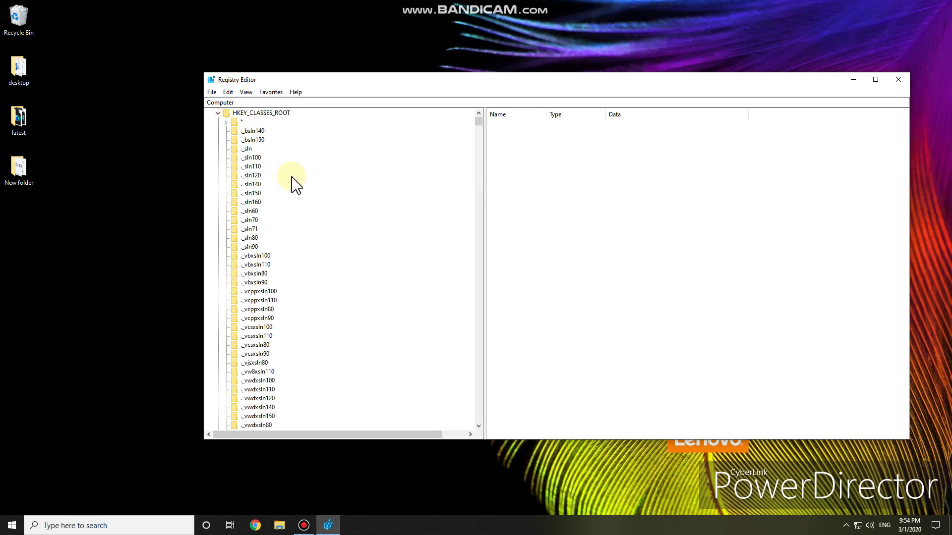
{"action": "left_click", "coordinate": [242, 122]}
{"action": "left_click_drag", "start_coordinate": [478, 120], "coordinate": [477, 201]}
{"action": "scroll", "coordinate": [357, 248], "scroll_direction": "up", "scroll_amount": 2}
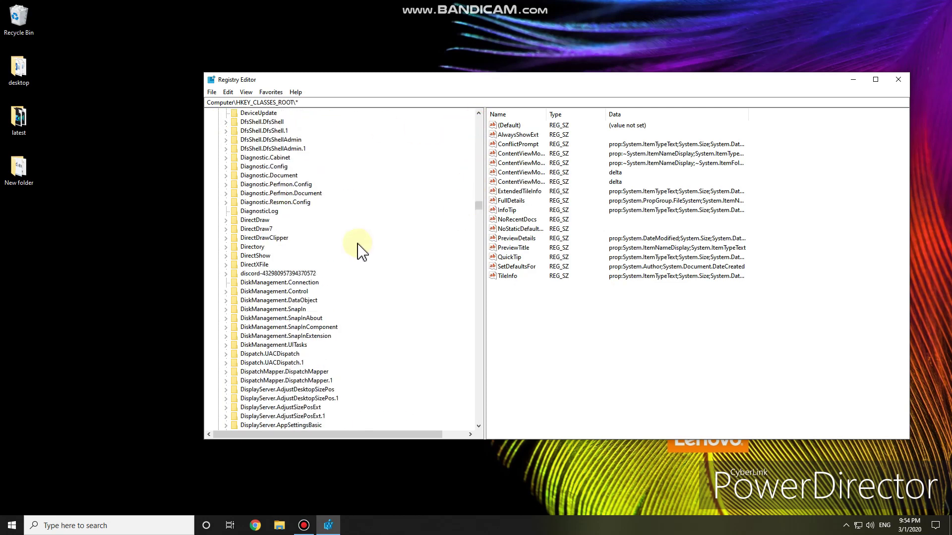
{"action": "left_click", "coordinate": [226, 247]}
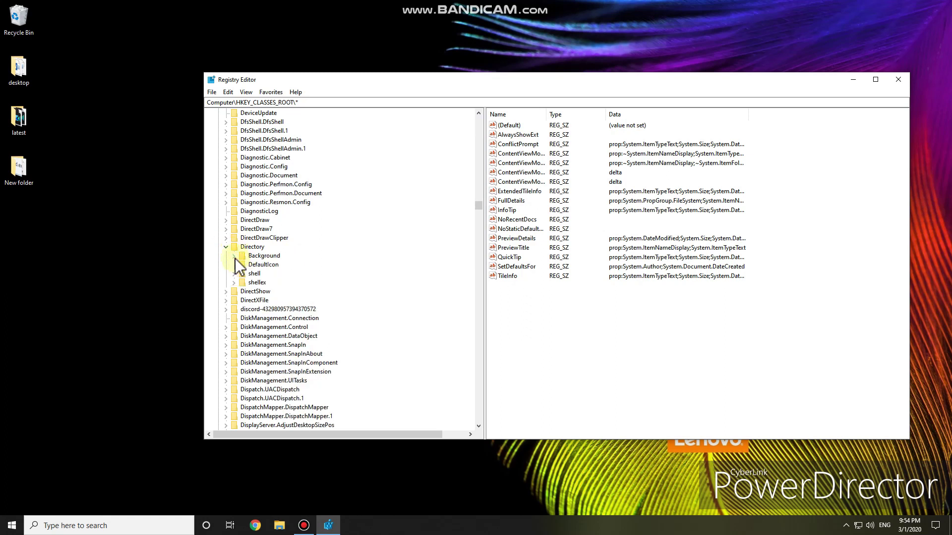
{"action": "left_click", "coordinate": [233, 256]}
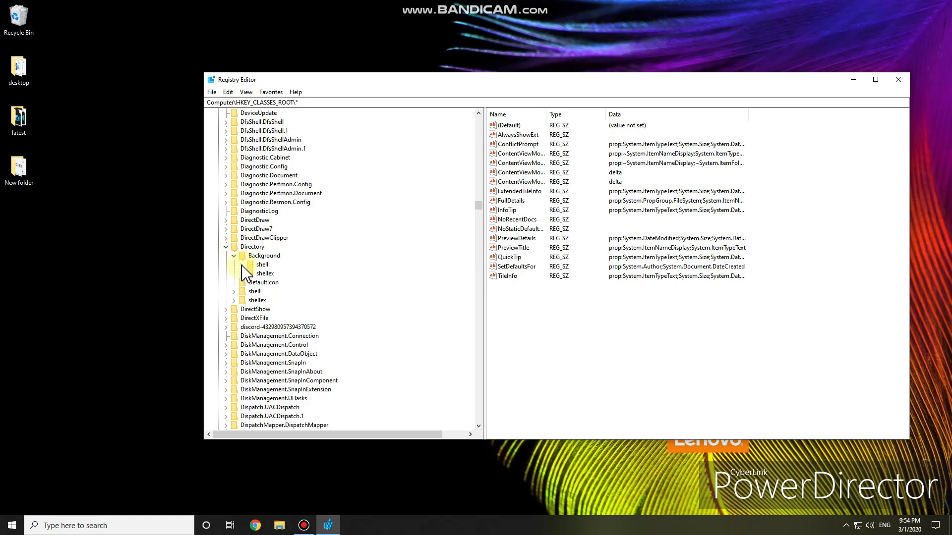
{"action": "left_click", "coordinate": [241, 265]}
Step: Create a new key named Chrome under Directory\Background\shell
{"action": "right_click", "coordinate": [260, 266]}
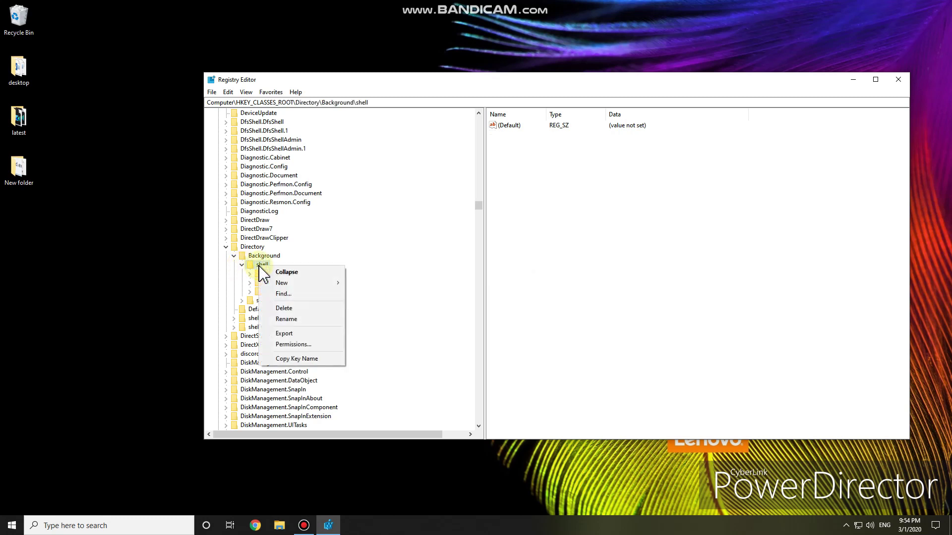
{"action": "mouse_move", "coordinate": [300, 284]}
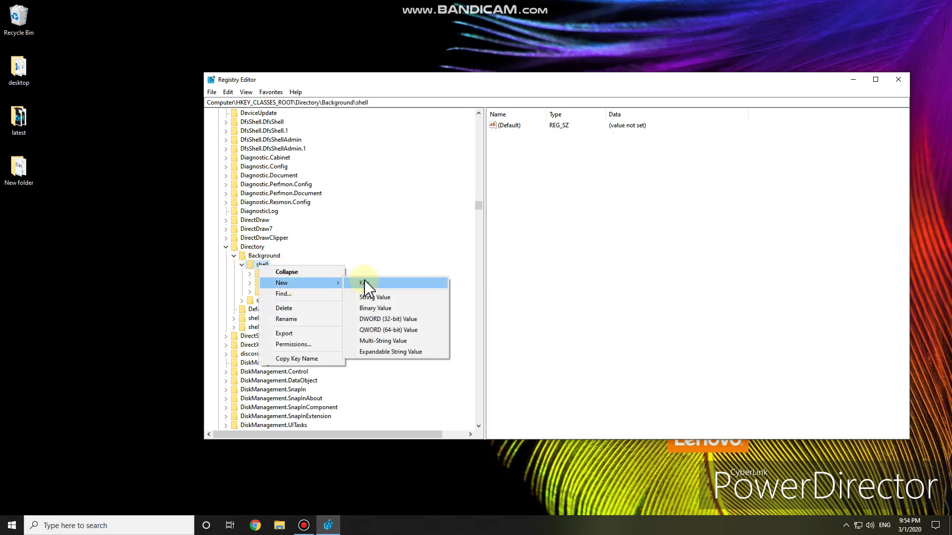
{"action": "left_click", "coordinate": [365, 283]}
{"action": "type", "text": "Chrome"}
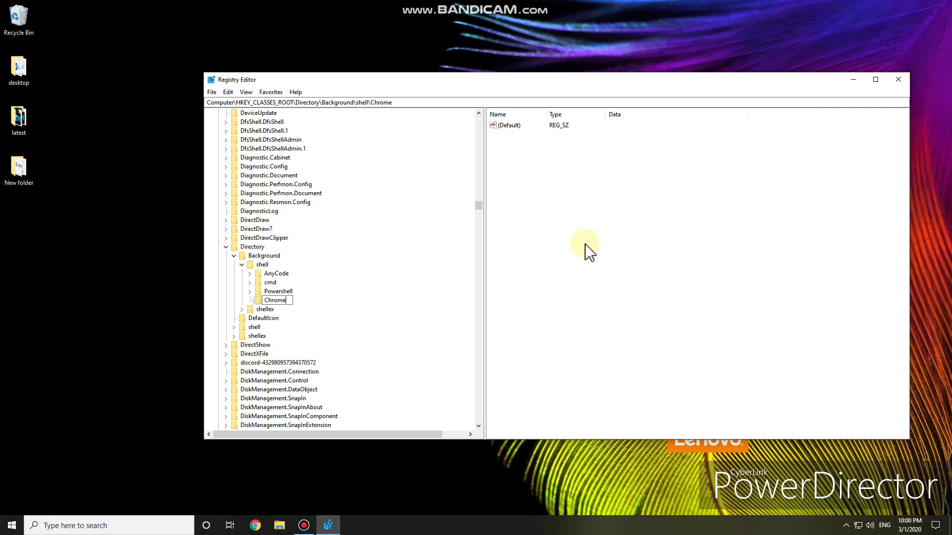
{"action": "left_click", "coordinate": [587, 249]}
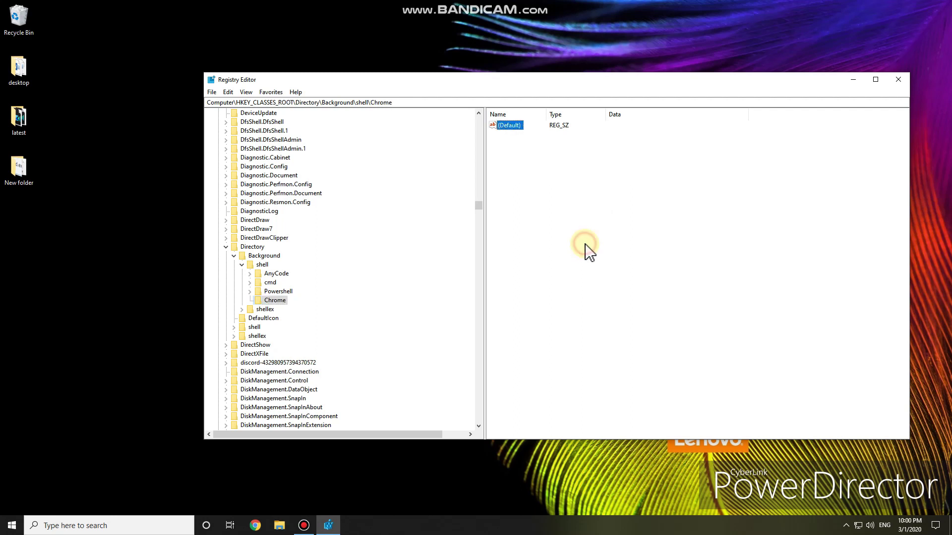
Step: Set the (Default) value data of the Chrome key to "&Chrome"
{"action": "double_click", "coordinate": [512, 128]}
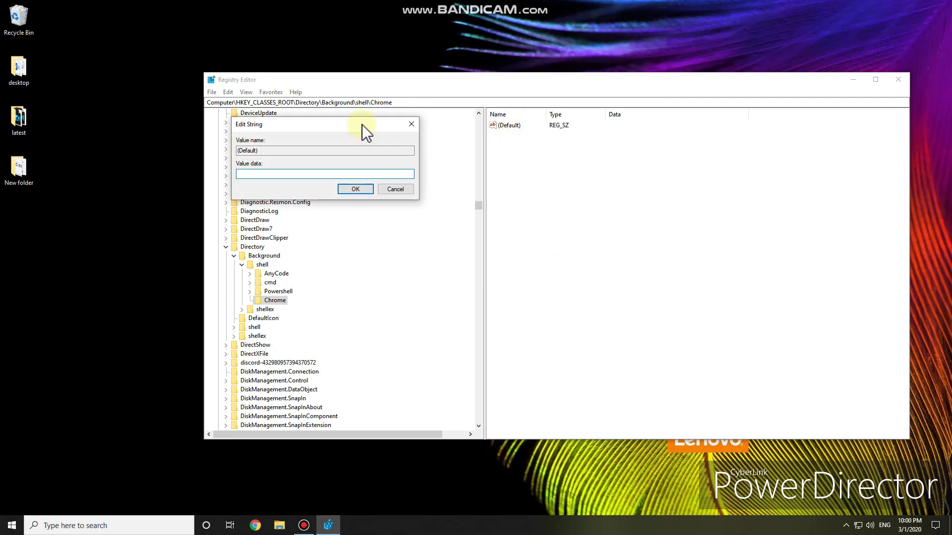
{"action": "left_click_drag", "start_coordinate": [361, 132], "coordinate": [770, 210]}
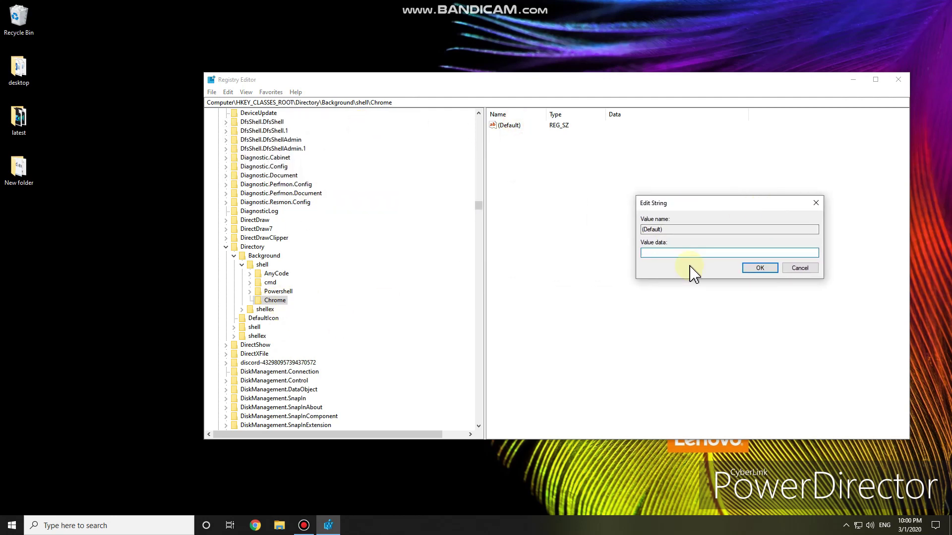
{"action": "type", "text": "&Chrome"}
{"action": "left_click", "coordinate": [749, 269]}
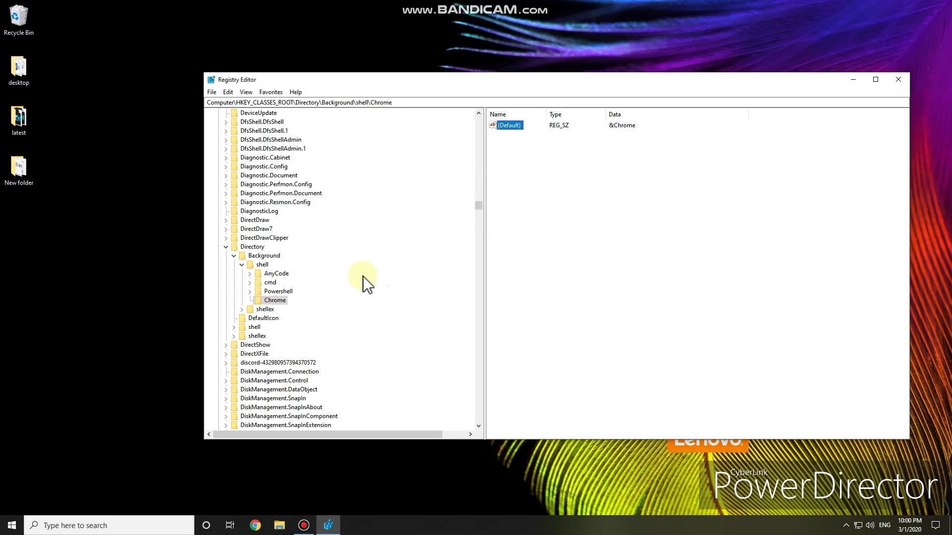
Step: Create a new subkey named command under the Chrome key
{"action": "right_click", "coordinate": [273, 301]}
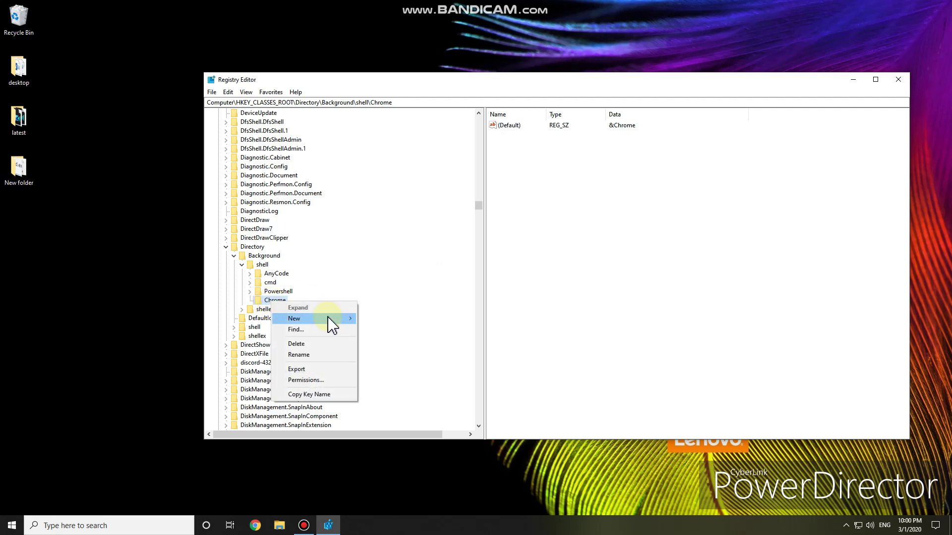
{"action": "mouse_move", "coordinate": [330, 323]}
{"action": "left_click", "coordinate": [393, 318]}
{"action": "type", "text": "command"}
{"action": "left_click", "coordinate": [658, 285]}
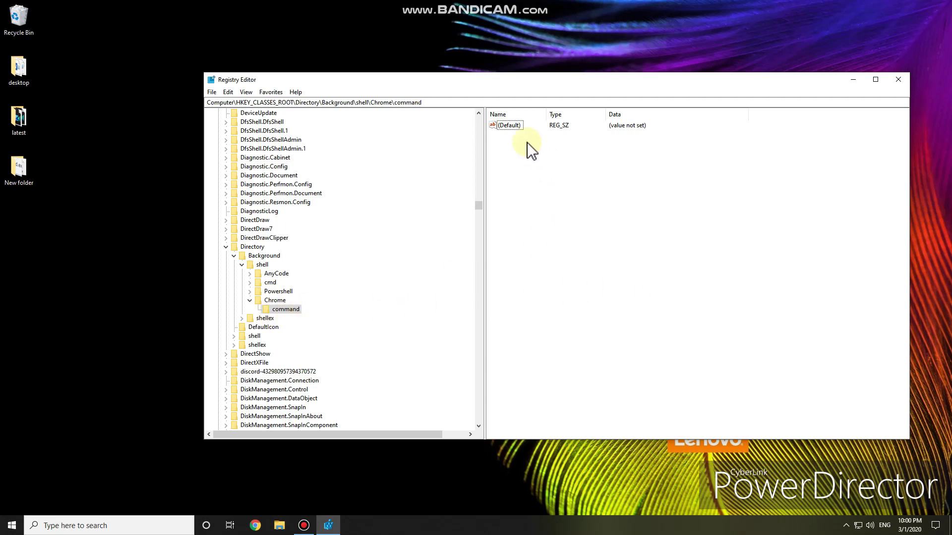
Step: Set the (Default) value data of the command key to "C:\Program Files (x86)\Google\Chrome\Application\chrome.exe", including the quotation marks
{"action": "double_click", "coordinate": [514, 129]}
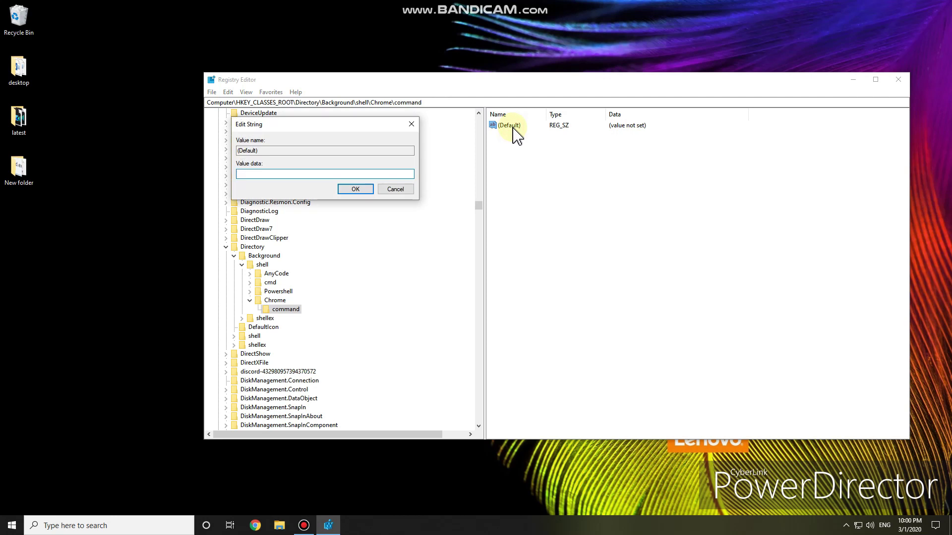
{"action": "type", "text": "\"C:\\Program Files (x86)\\Google\\Chrome\\Application\\chrome.exe\""}
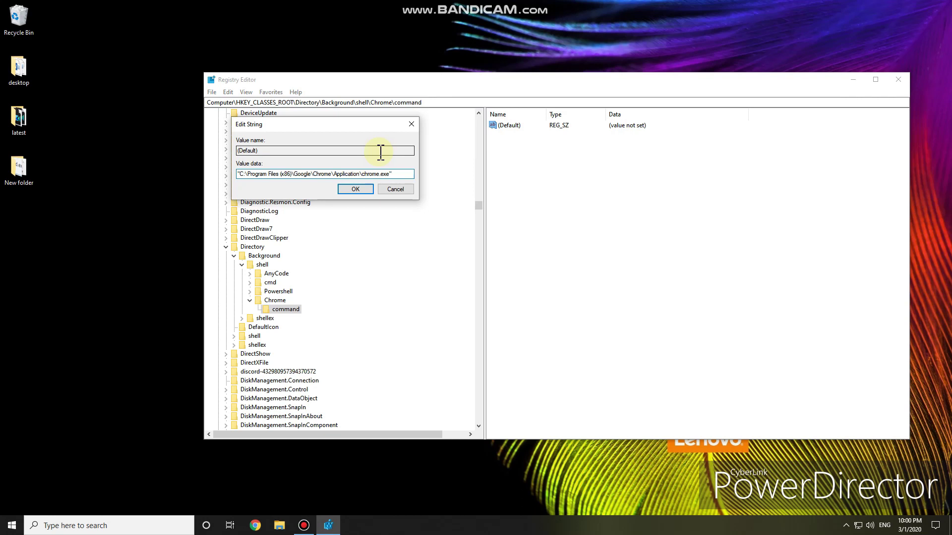
{"action": "left_click_drag", "start_coordinate": [395, 174], "coordinate": [230, 173]}
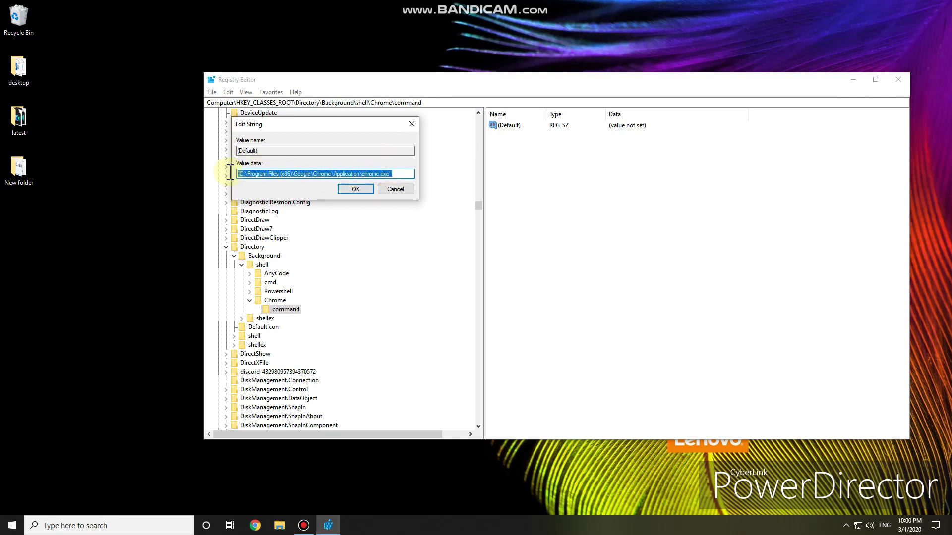
{"action": "left_click", "coordinate": [356, 189]}
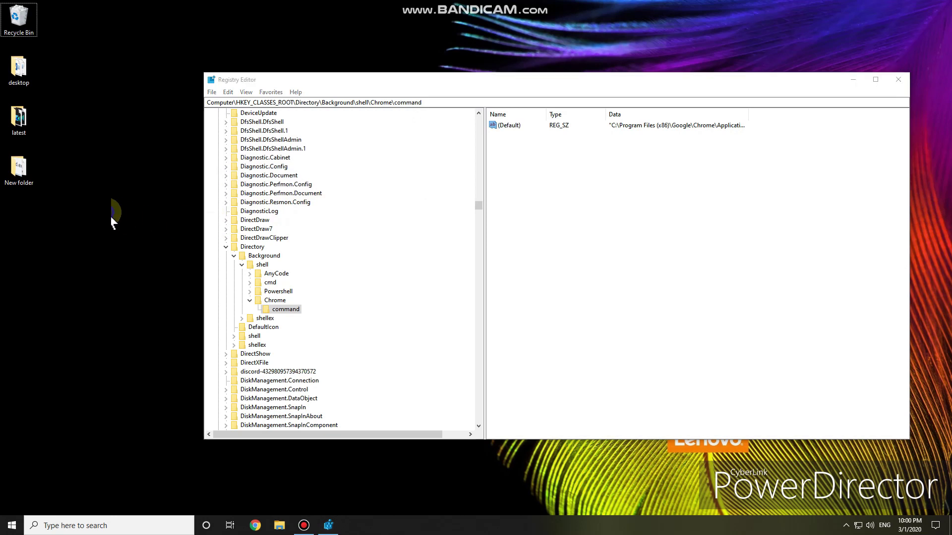
Step: Test the new desktop background entry by launching Chrome with it
{"action": "right_click", "coordinate": [112, 214]}
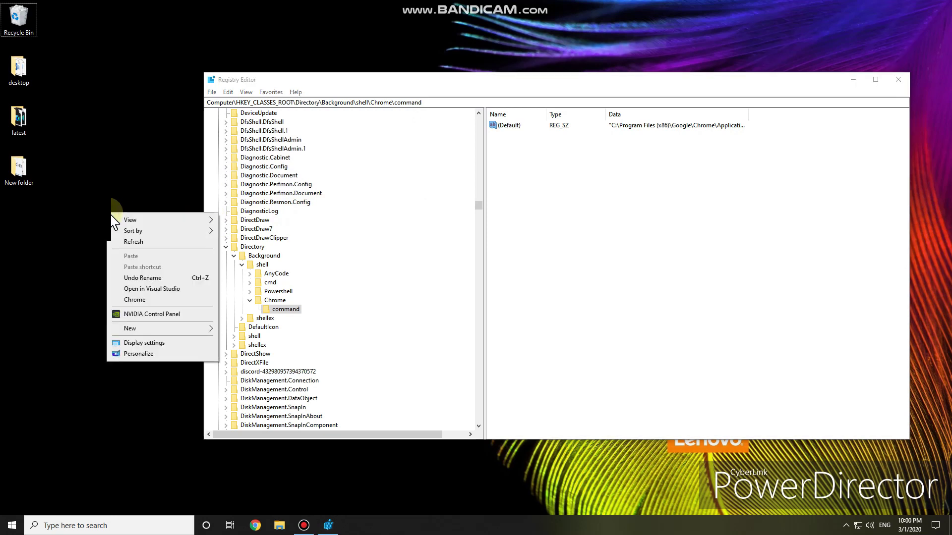
{"action": "left_click", "coordinate": [134, 300]}
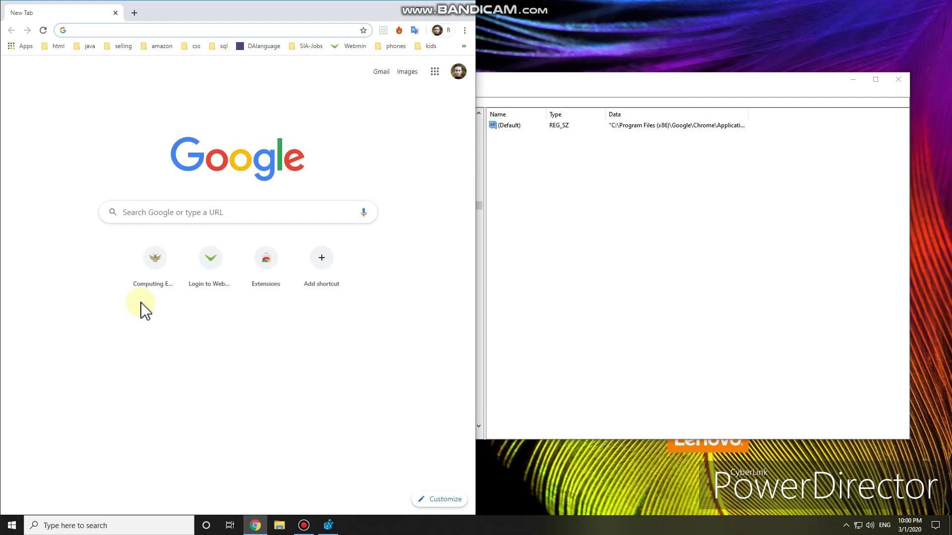
{"action": "right_click", "coordinate": [588, 14]}
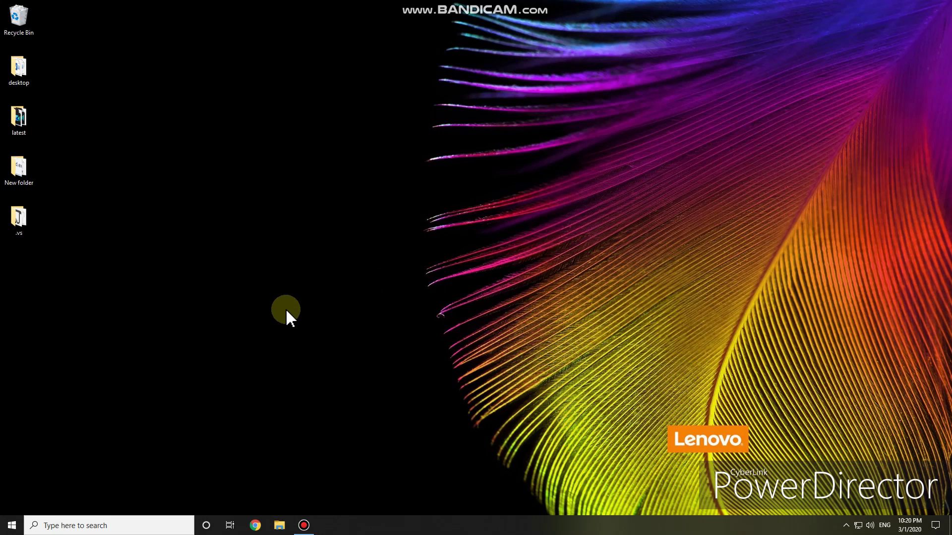
Step: Run cmd to check that the Command Prompt opens, and close its window
{"action": "key", "text": "super+r"}
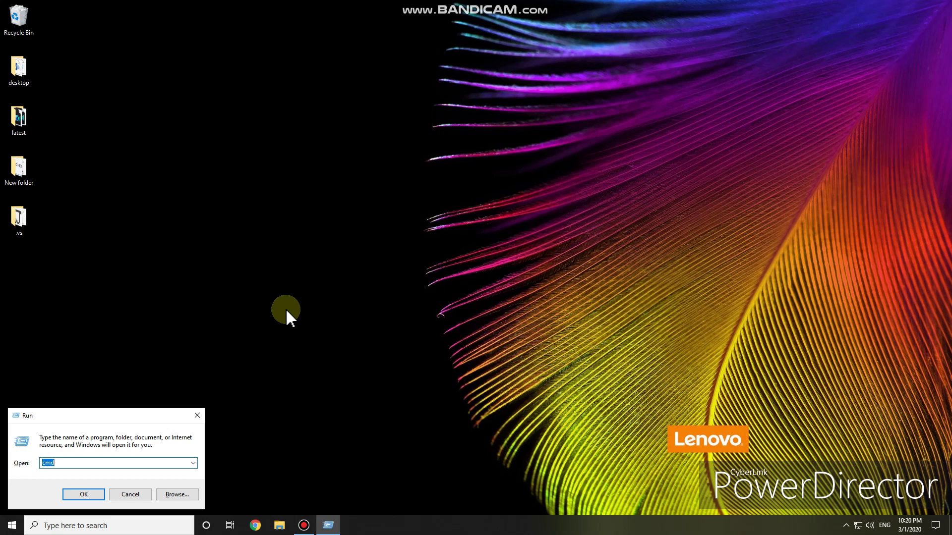
{"action": "key", "text": "Return"}
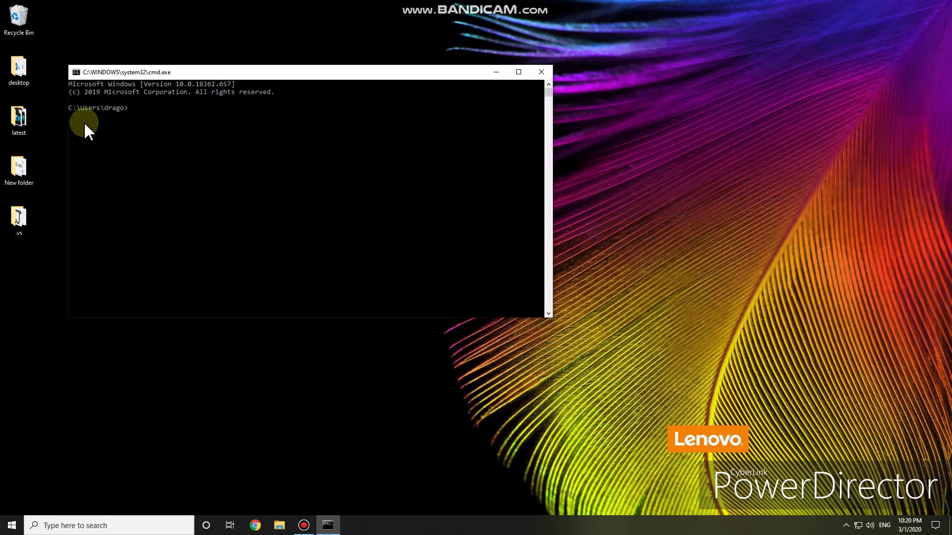
{"action": "left_click", "coordinate": [546, 68]}
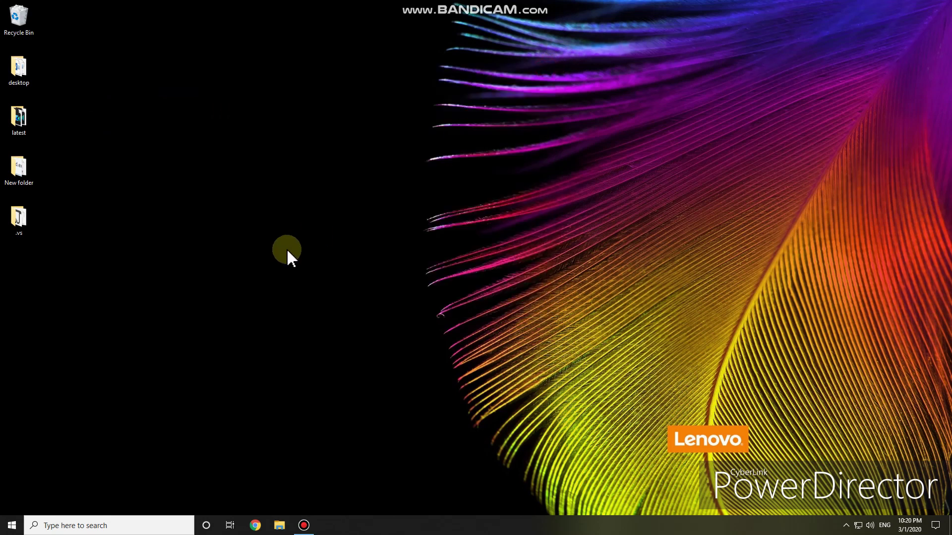
Step: Launch the Registry Editor with the regedit command and expand HKEY_CURRENT_USER\Software\Policies\Microsoft\Windows
{"action": "key", "text": "super+r"}
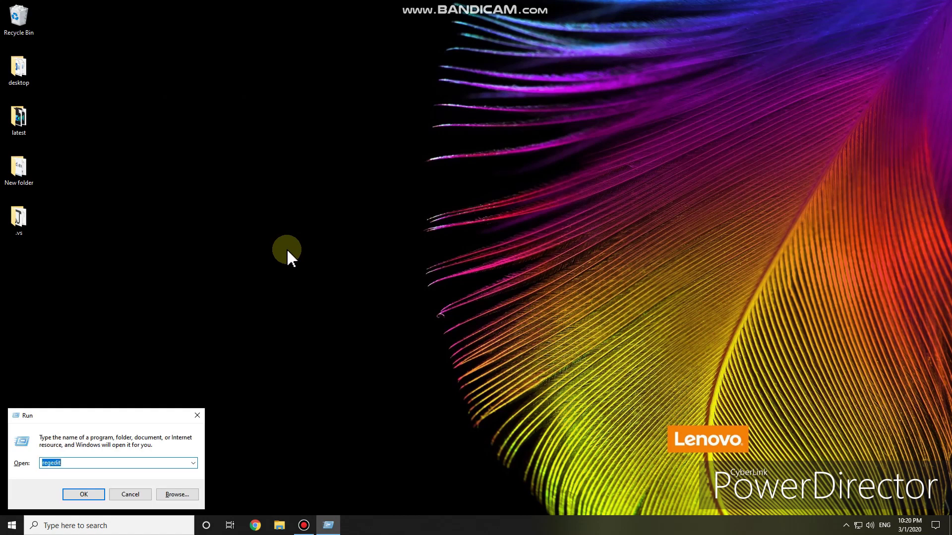
{"action": "key", "text": "Return"}
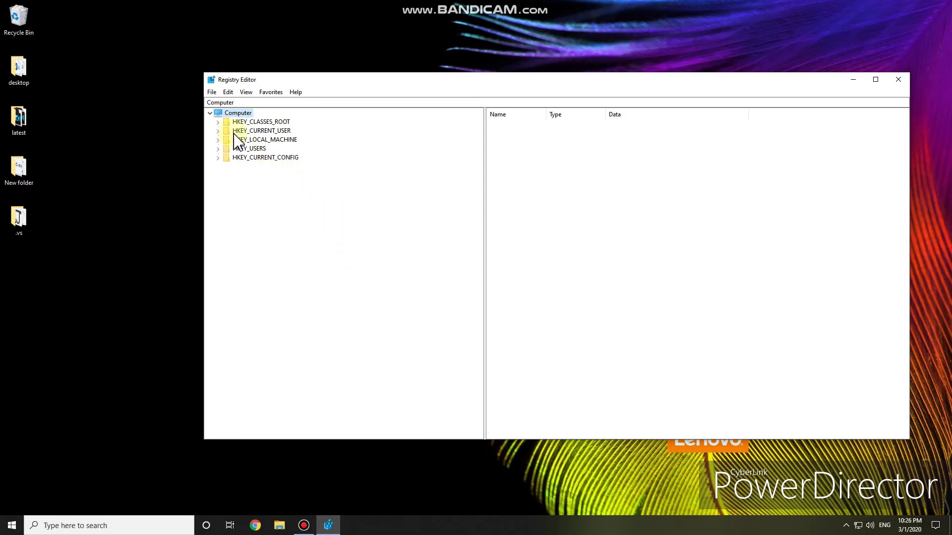
{"action": "left_click", "coordinate": [218, 131]}
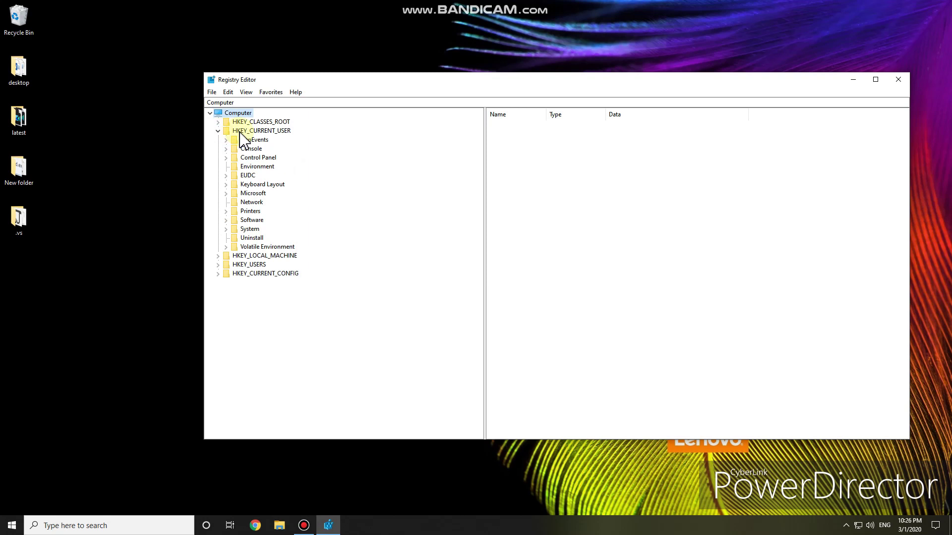
{"action": "left_click", "coordinate": [226, 220]}
{"action": "scroll", "coordinate": [300, 250], "scroll_direction": "down", "scroll_amount": 2}
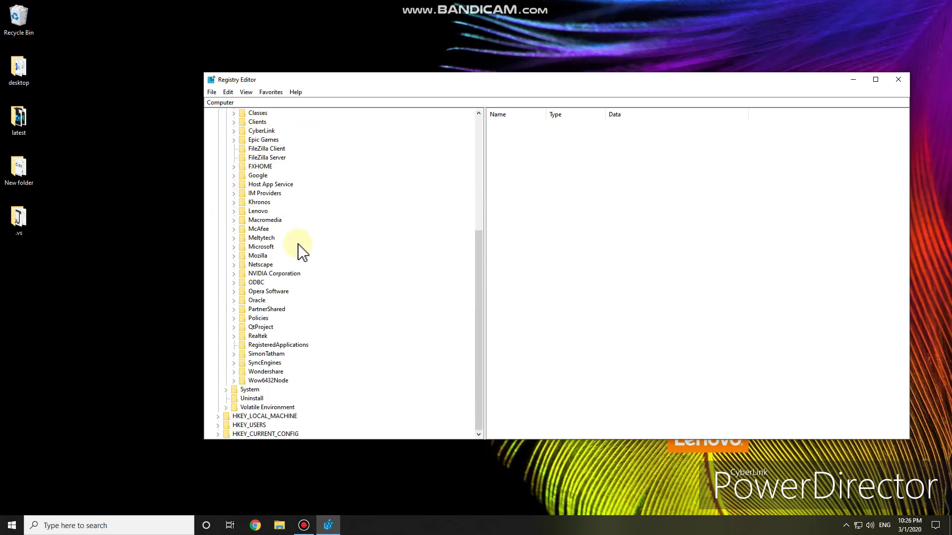
{"action": "left_click", "coordinate": [254, 319]}
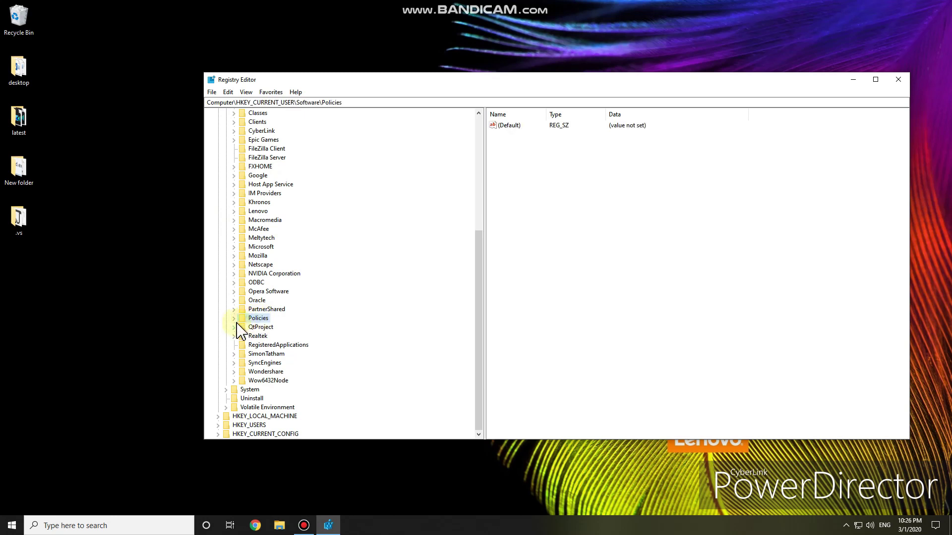
{"action": "left_click", "coordinate": [234, 319]}
{"action": "left_click", "coordinate": [242, 327]}
{"action": "left_click", "coordinate": [259, 346]}
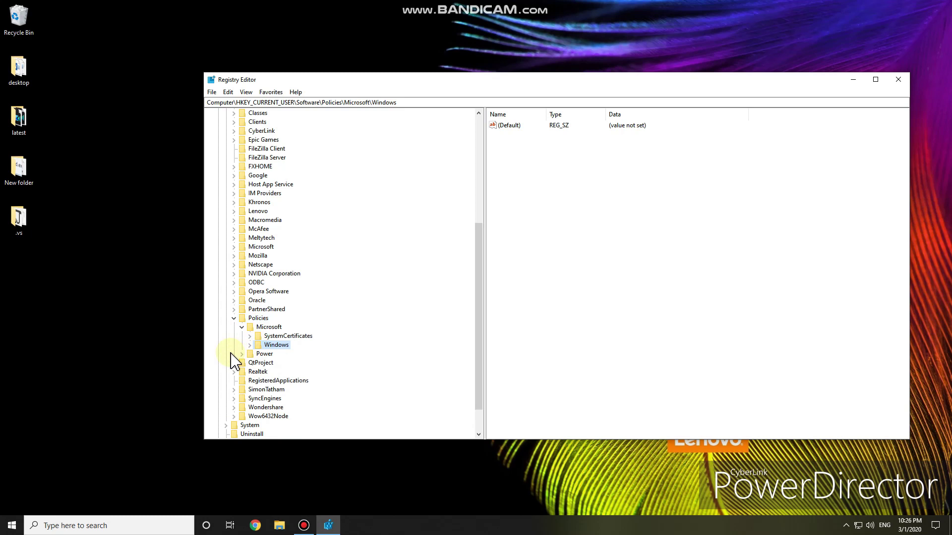
{"action": "double_click", "coordinate": [259, 345]}
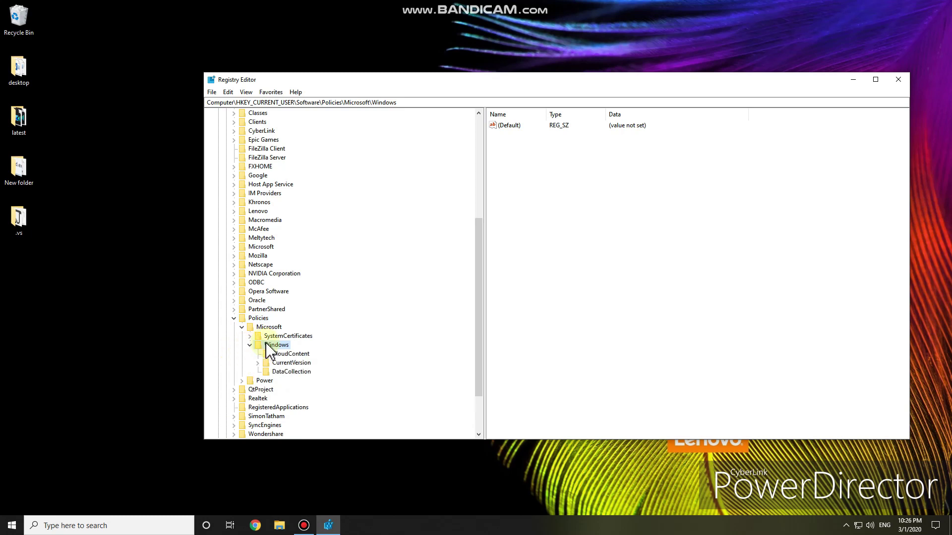
Step: Create a new key named System under Policies\Microsoft\Windows
{"action": "right_click", "coordinate": [267, 343]}
{"action": "mouse_move", "coordinate": [312, 366]}
{"action": "left_click", "coordinate": [423, 361]}
{"action": "type", "text": "System"}
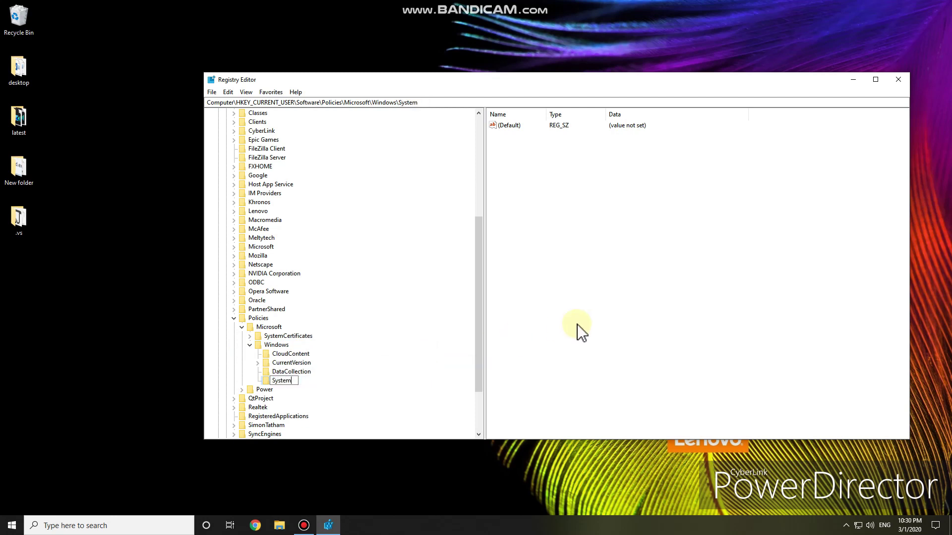
{"action": "left_click", "coordinate": [573, 323]}
Step: Add a DWORD (32-bit) value named DisableCMD to the System key
{"action": "right_click", "coordinate": [599, 195]}
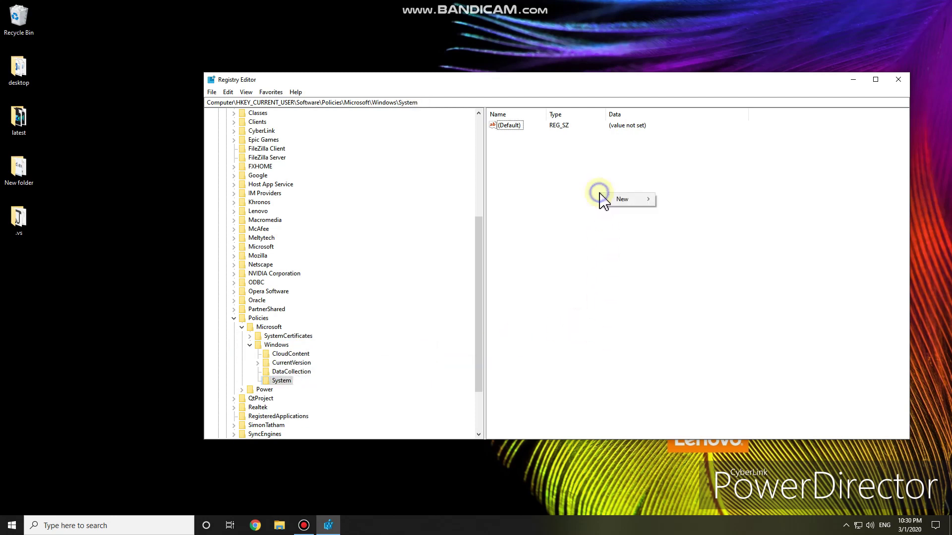
{"action": "mouse_move", "coordinate": [623, 200]}
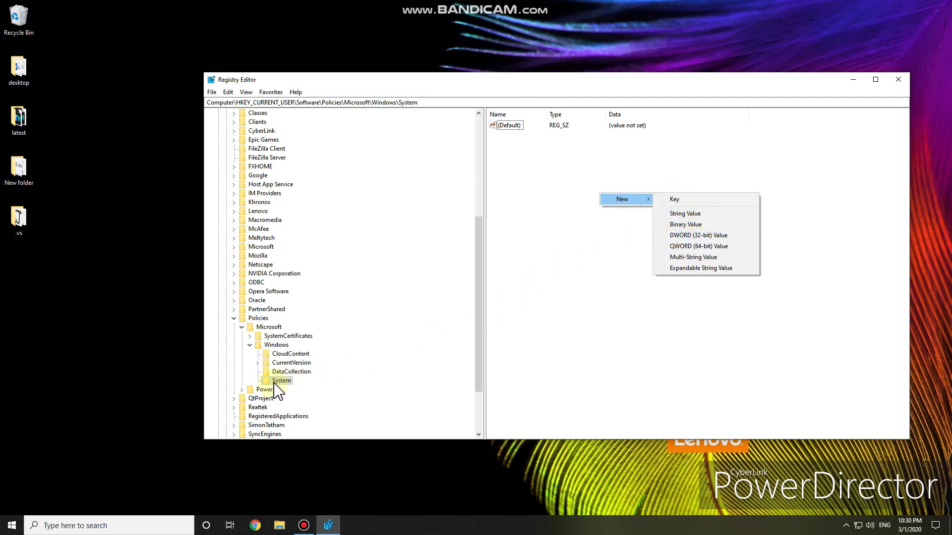
{"action": "left_click", "coordinate": [703, 235]}
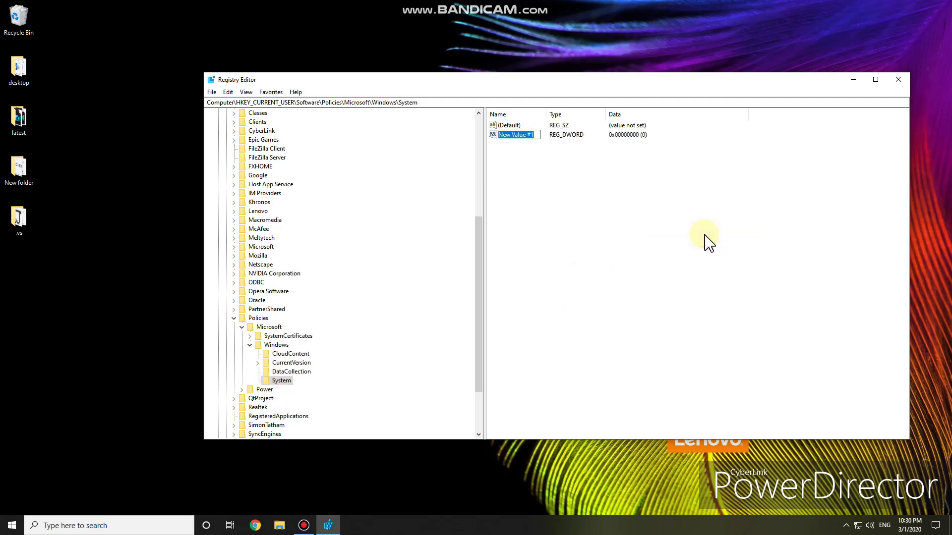
{"action": "type", "text": "DisableCMD"}
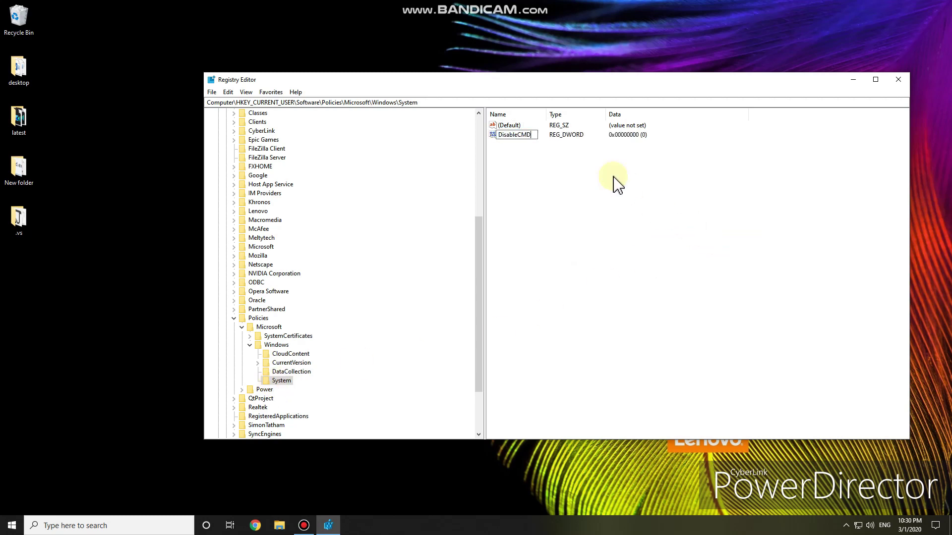
{"action": "left_click", "coordinate": [581, 171]}
Step: Set the value data of DisableCMD to 2
{"action": "right_click", "coordinate": [529, 140]}
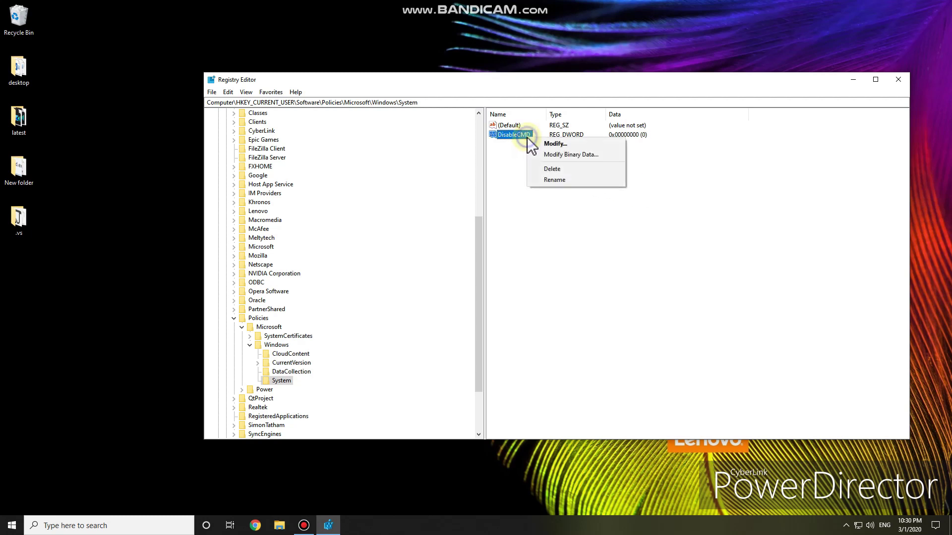
{"action": "left_click", "coordinate": [545, 145]}
{"action": "left_click_drag", "start_coordinate": [337, 125], "coordinate": [662, 191]}
{"action": "left_click", "coordinate": [580, 237]}
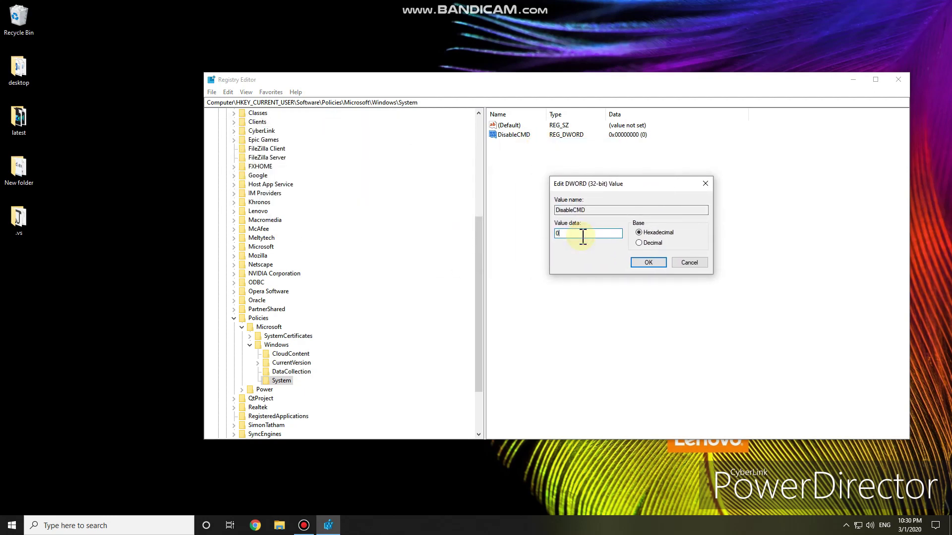
{"action": "key", "text": "BackSpace"}
{"action": "type", "text": "2"}
{"action": "left_click", "coordinate": [649, 263]}
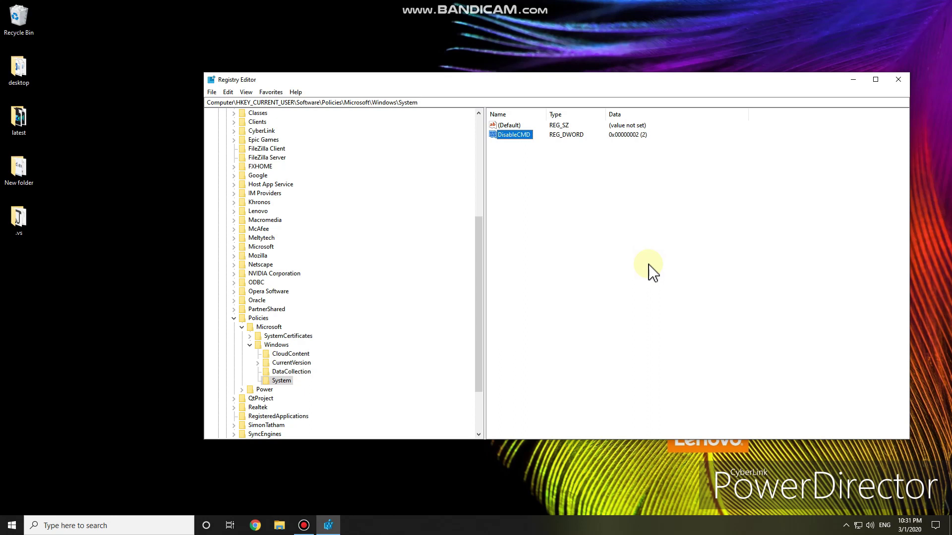
Step: Run cmd to test the DisableCMD policy, reposition the Command Prompt window over the Registry Editor, and dismiss it
{"action": "key", "text": "super+r"}
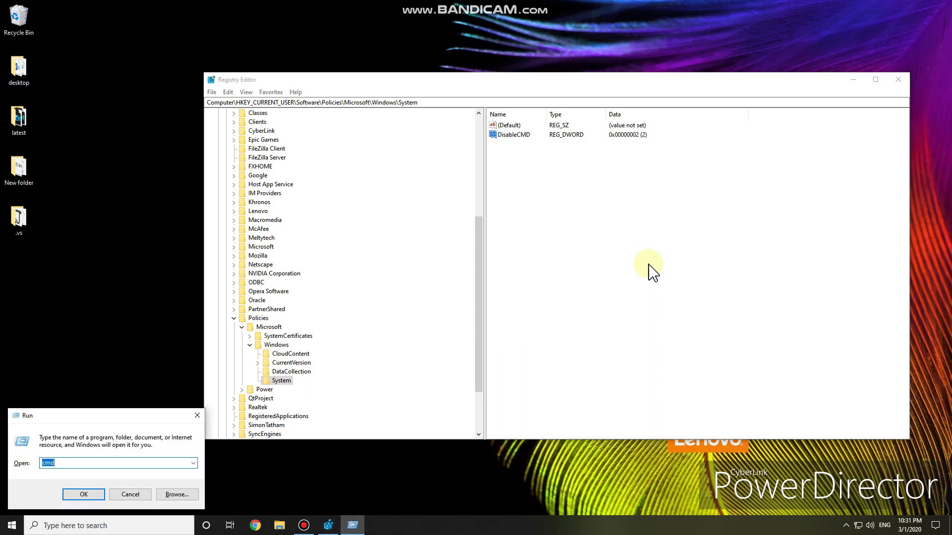
{"action": "key", "text": "Return"}
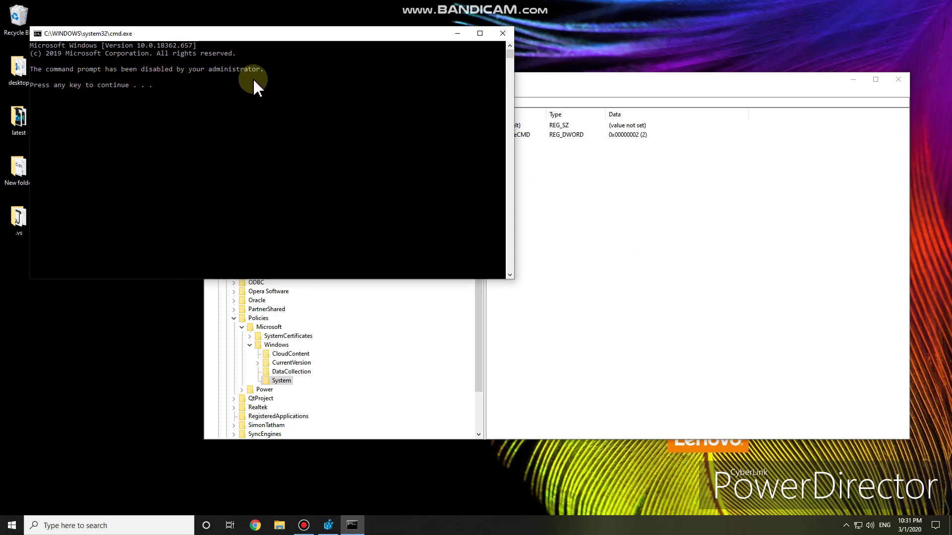
{"action": "left_click_drag", "start_coordinate": [283, 36], "coordinate": [513, 98]}
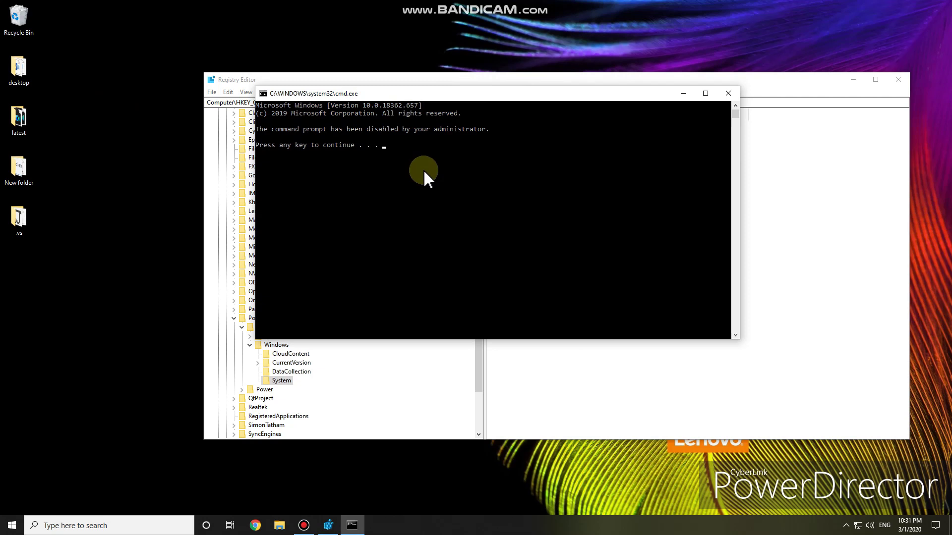
{"action": "key", "text": "Return"}
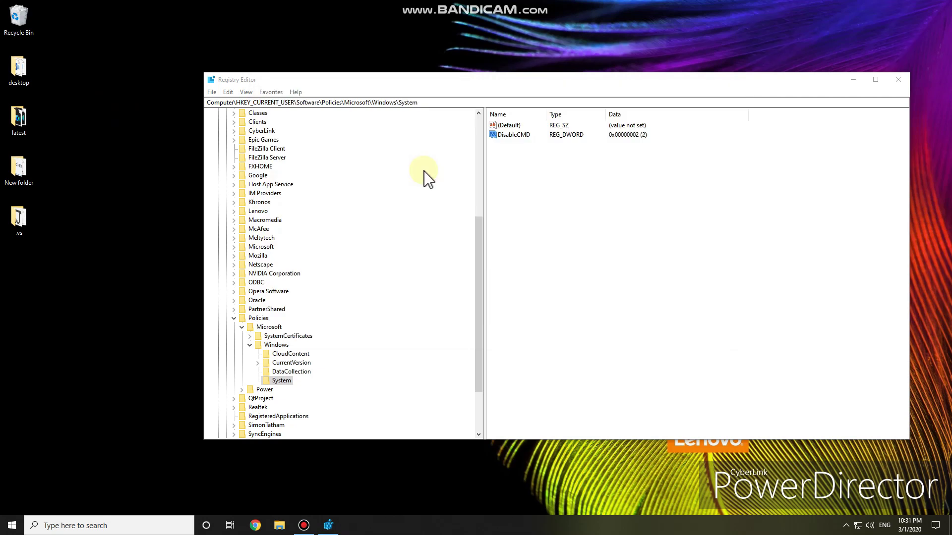